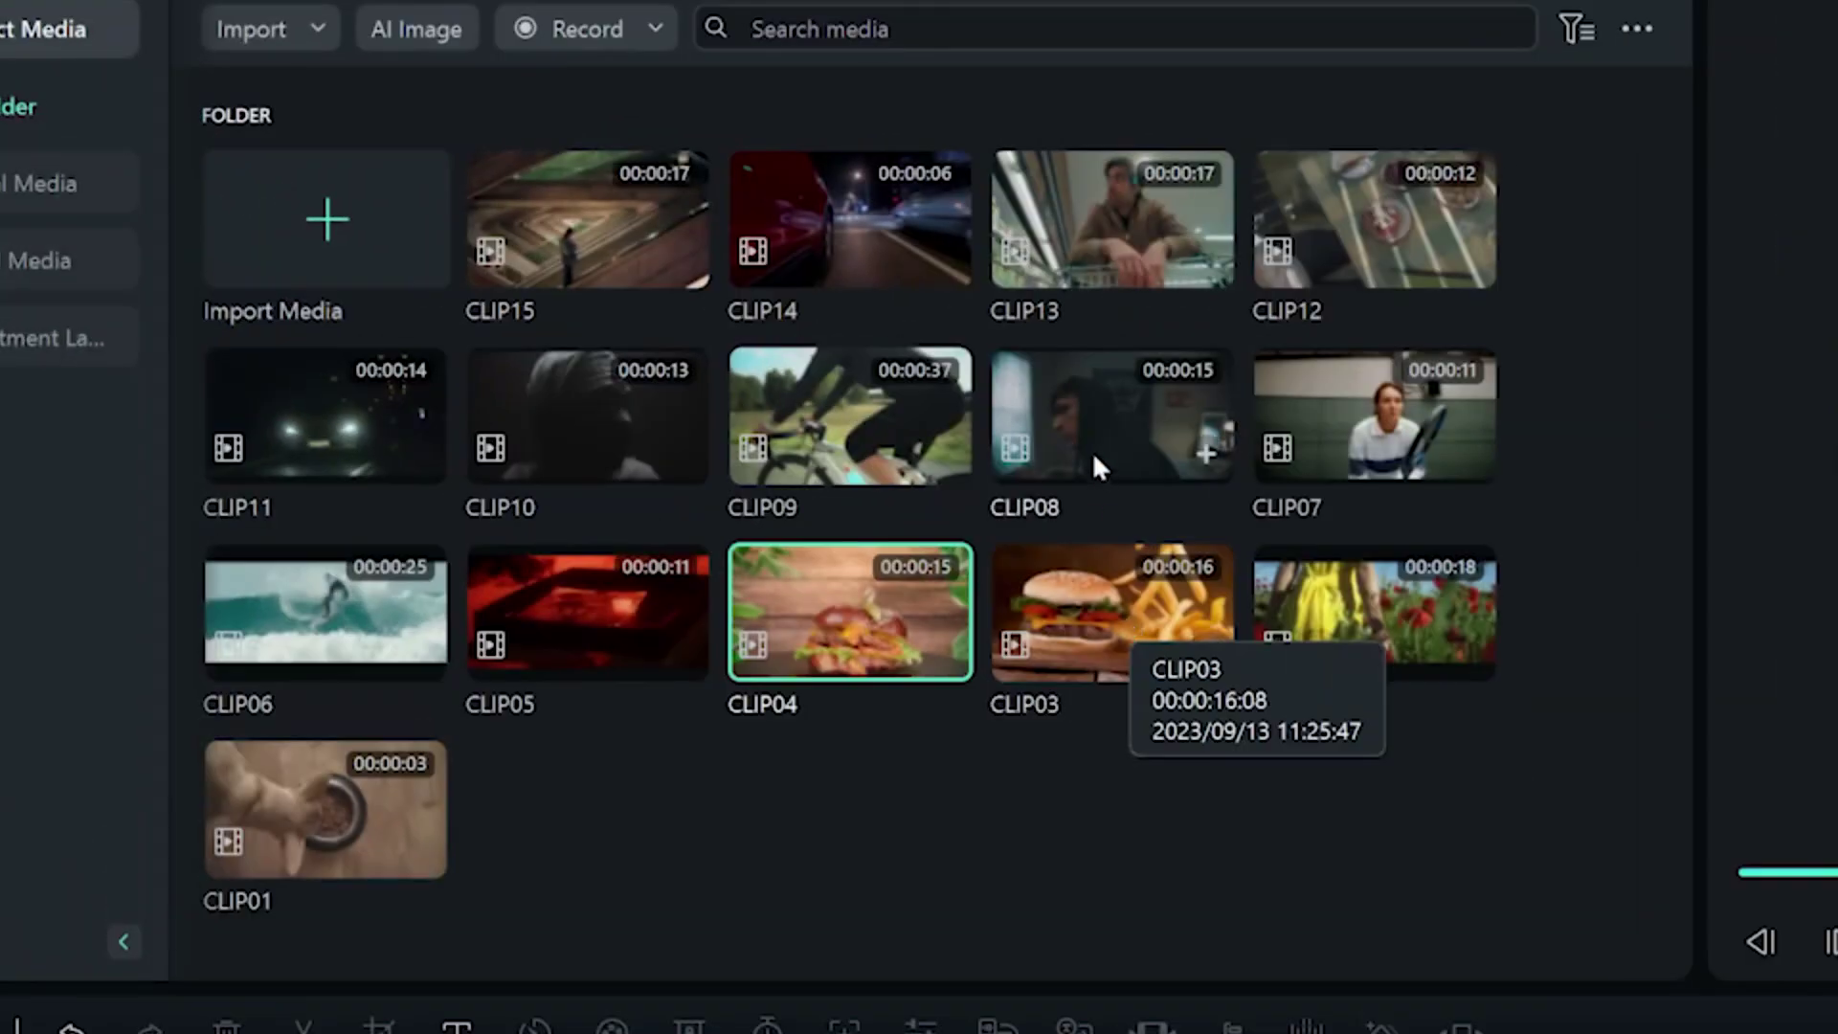
# - Preview and scrub through CLIP08 in the Player, then place CLIP07 on the timeline
pyautogui.click(1089, 444)
pyautogui.press('space')
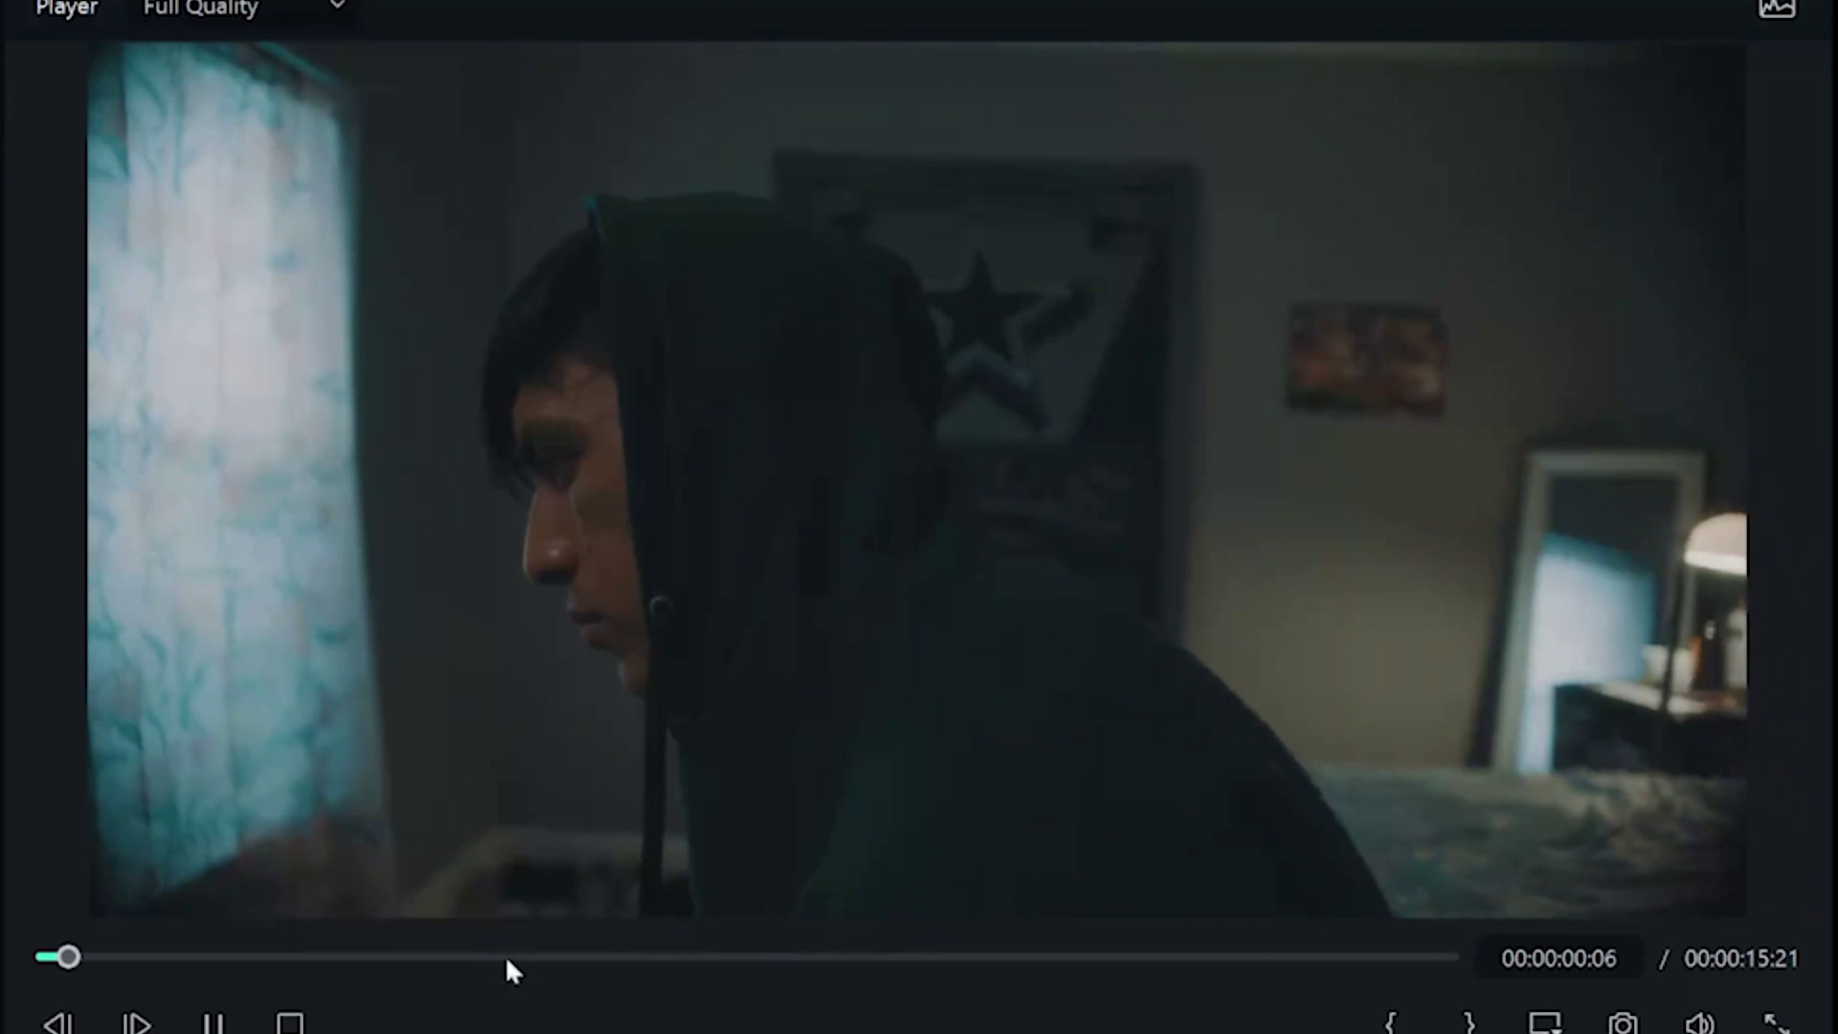
pyautogui.moveTo(573, 961); pyautogui.dragTo(986, 961)
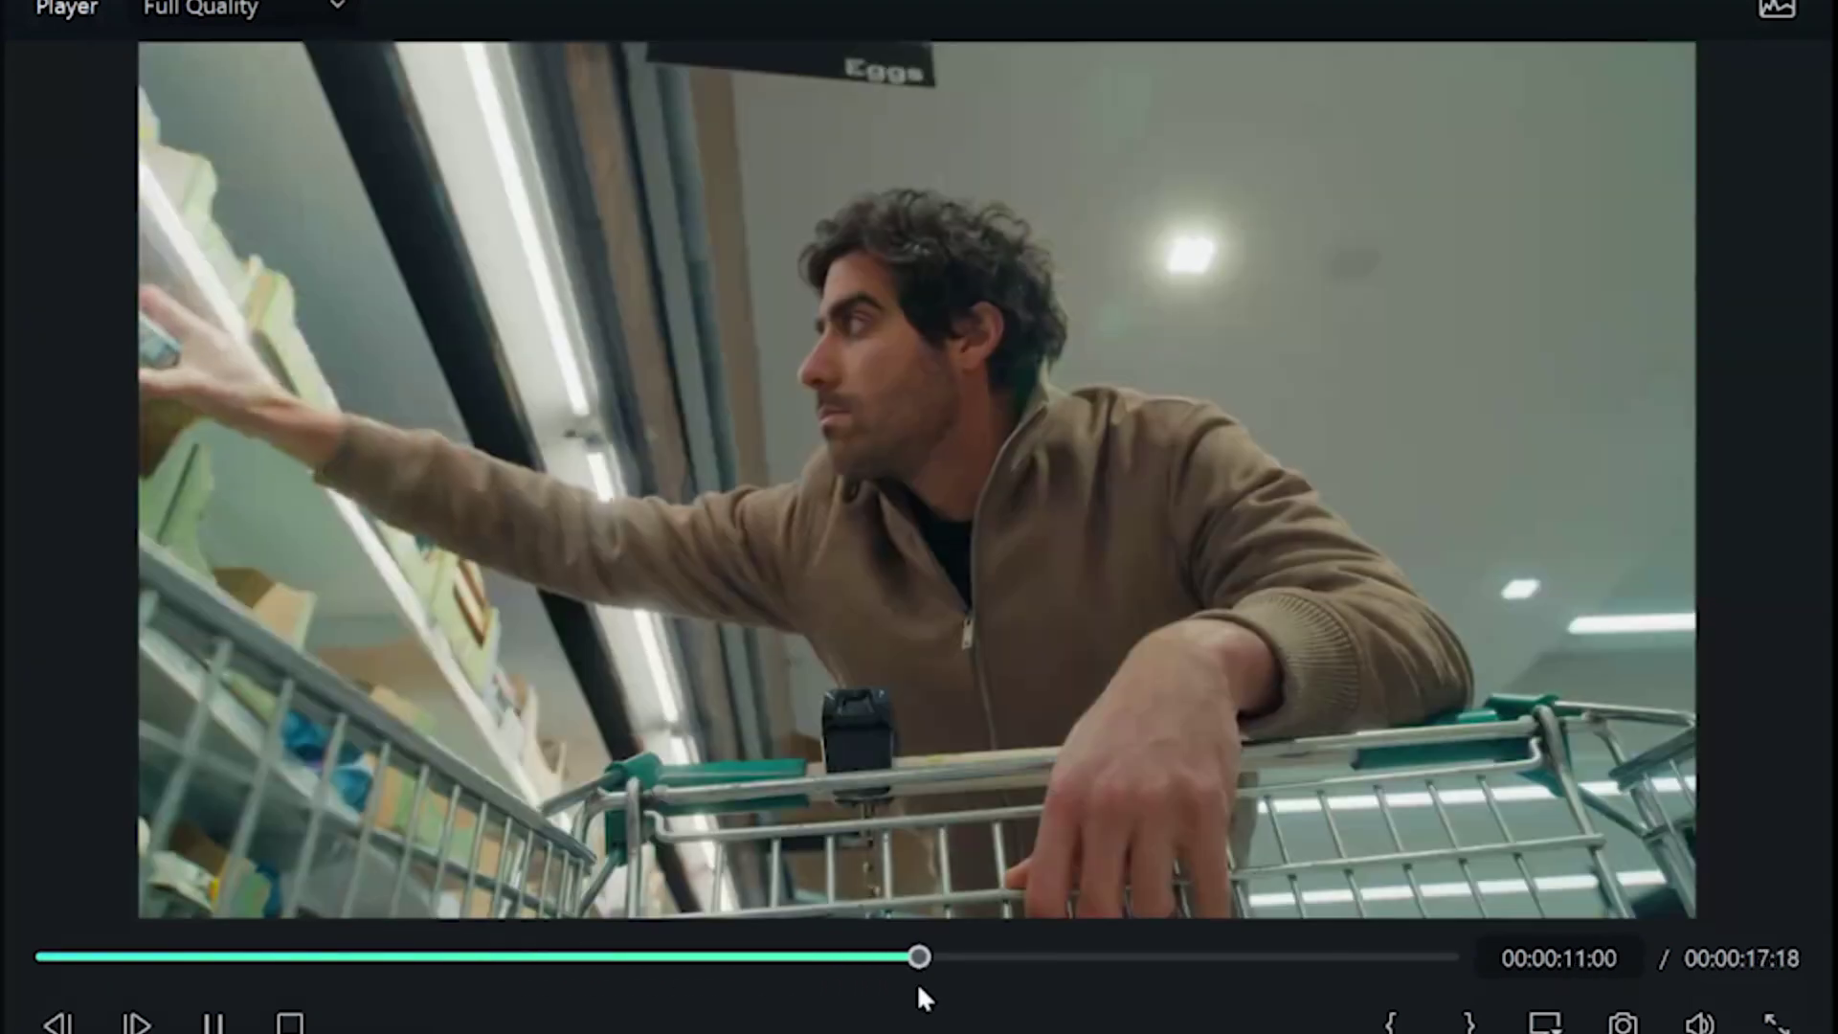
pyautogui.moveTo(916, 980); pyautogui.dragTo(900, 983)
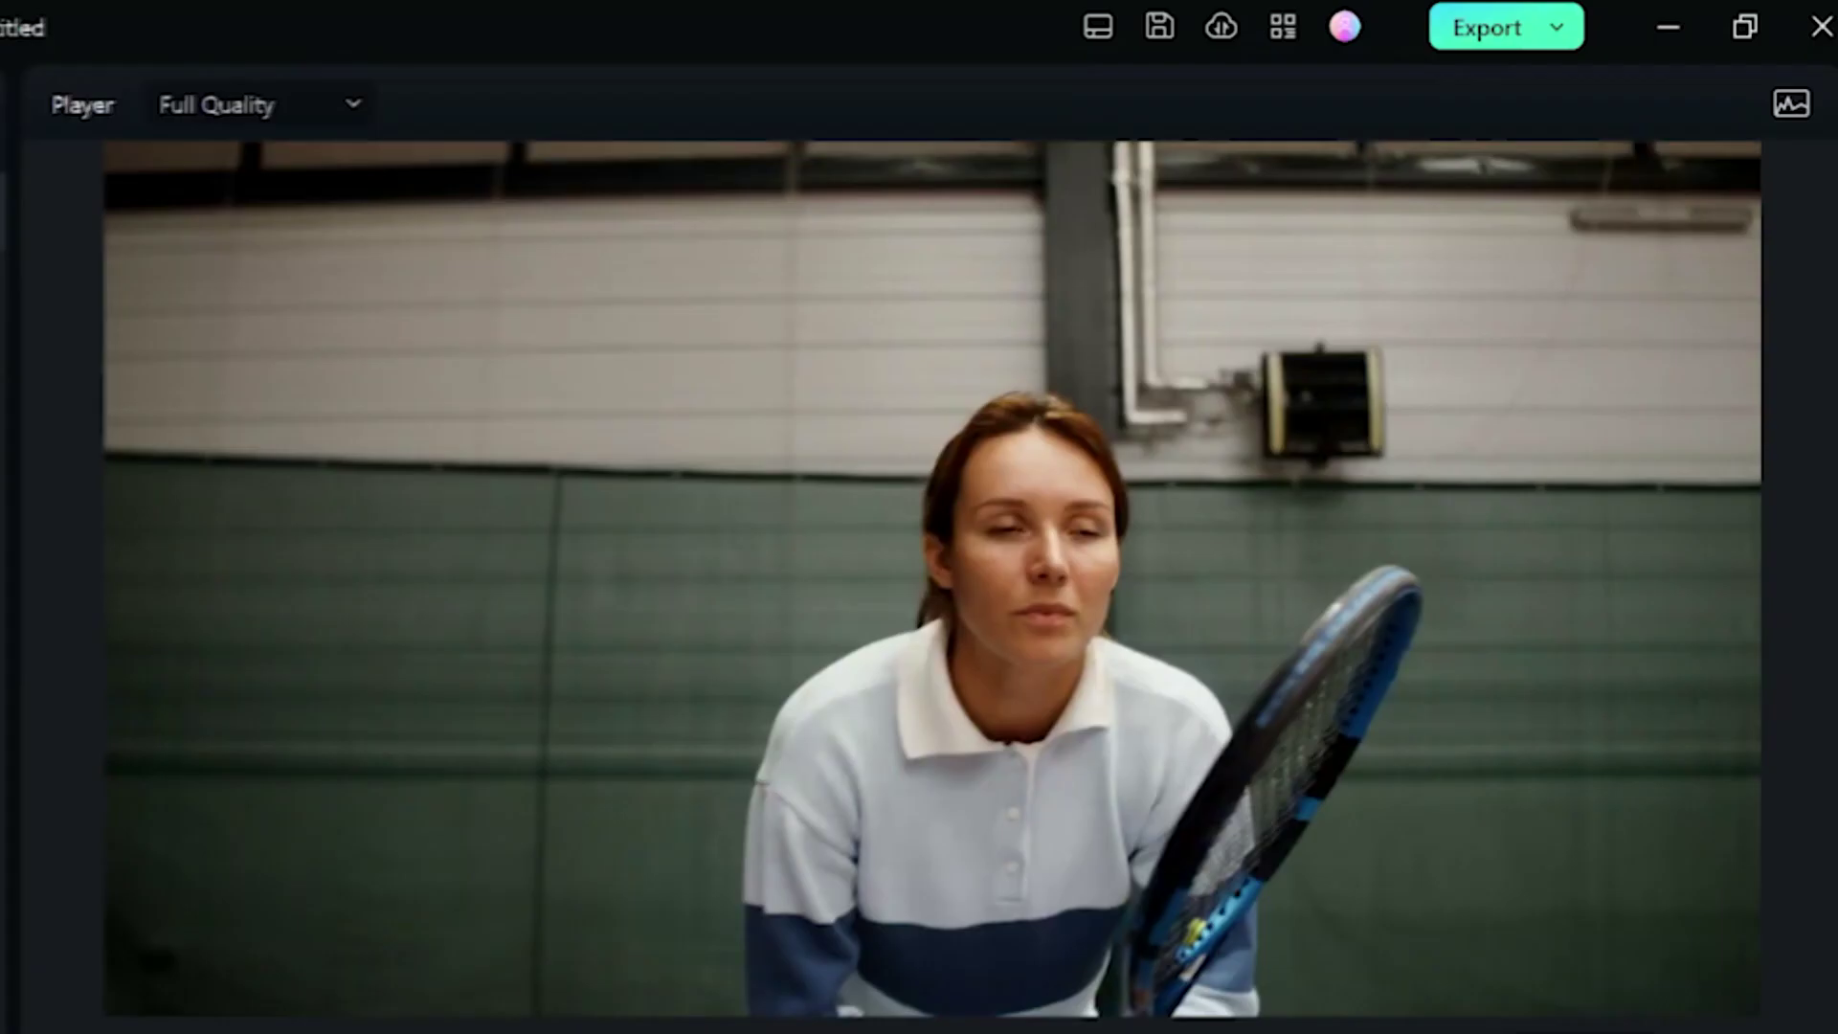
pyautogui.moveTo(756, 301); pyautogui.dragTo(647, 813)
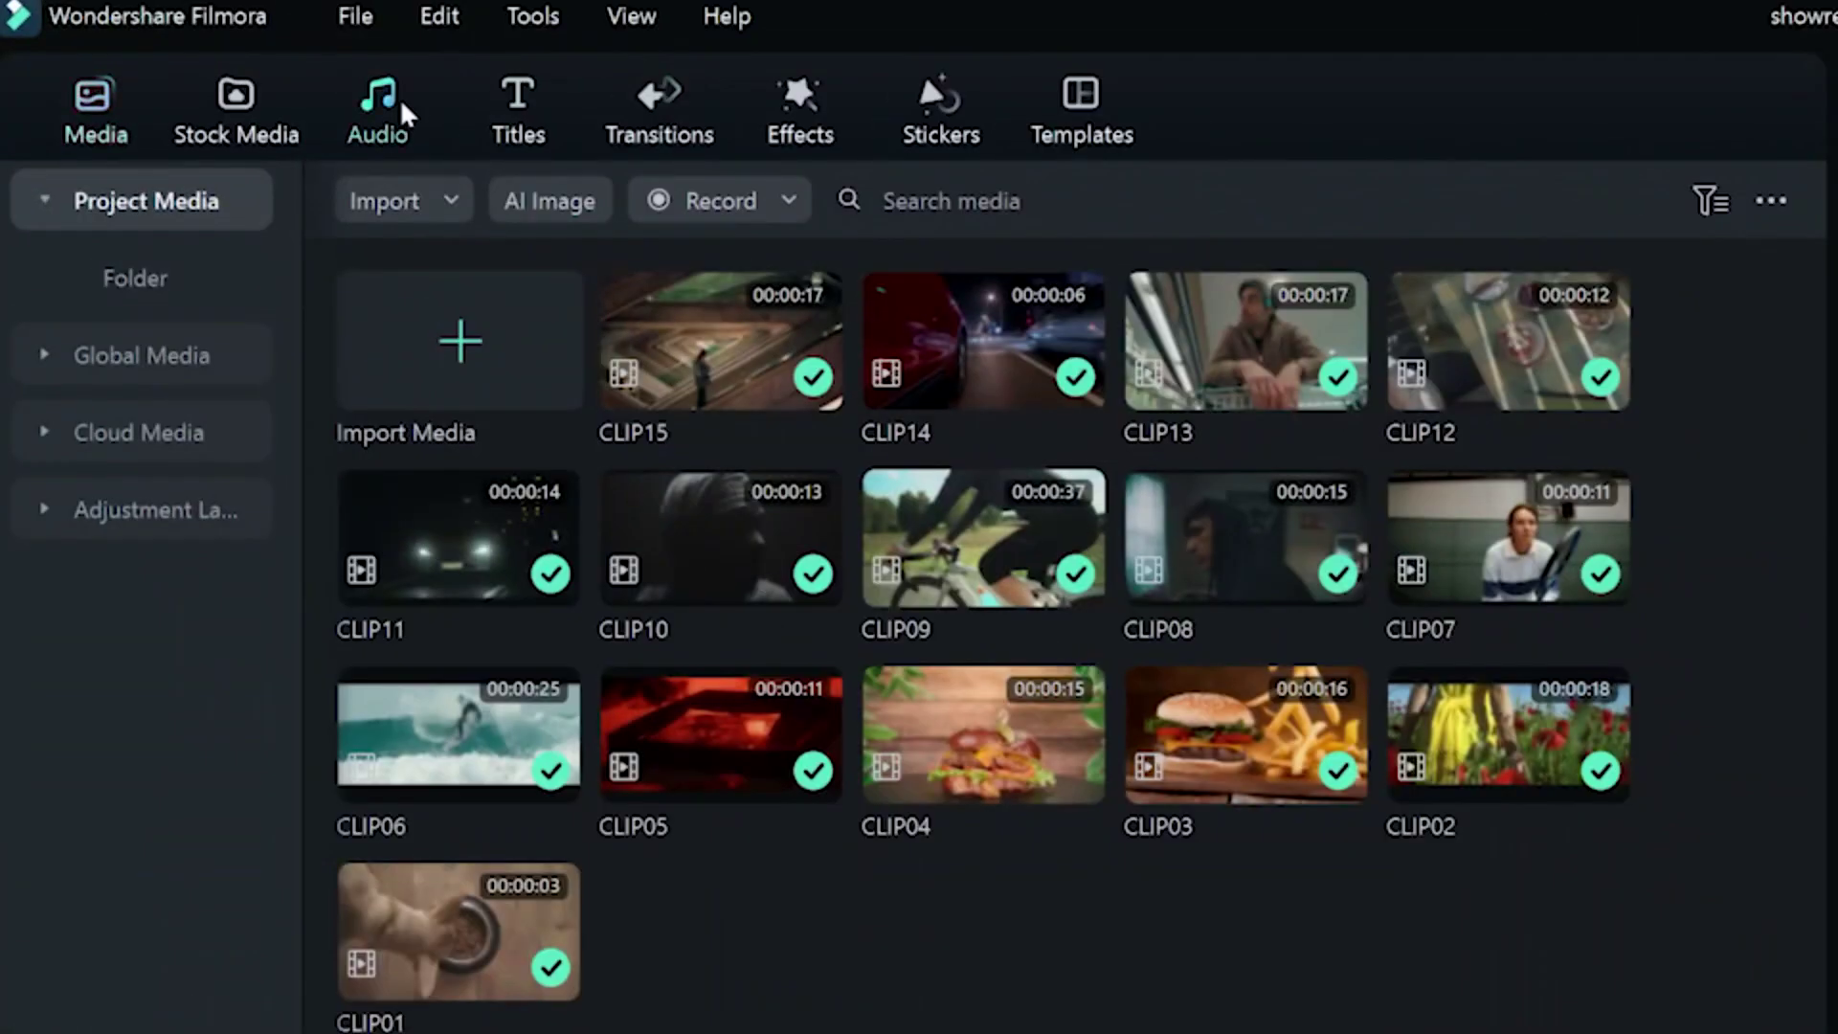
# - Search the audio library's music for 'up beat' and preview UpTown Stroke and Cheer Up-AI
pyautogui.click(399, 98)
pyautogui.click(388, 200)
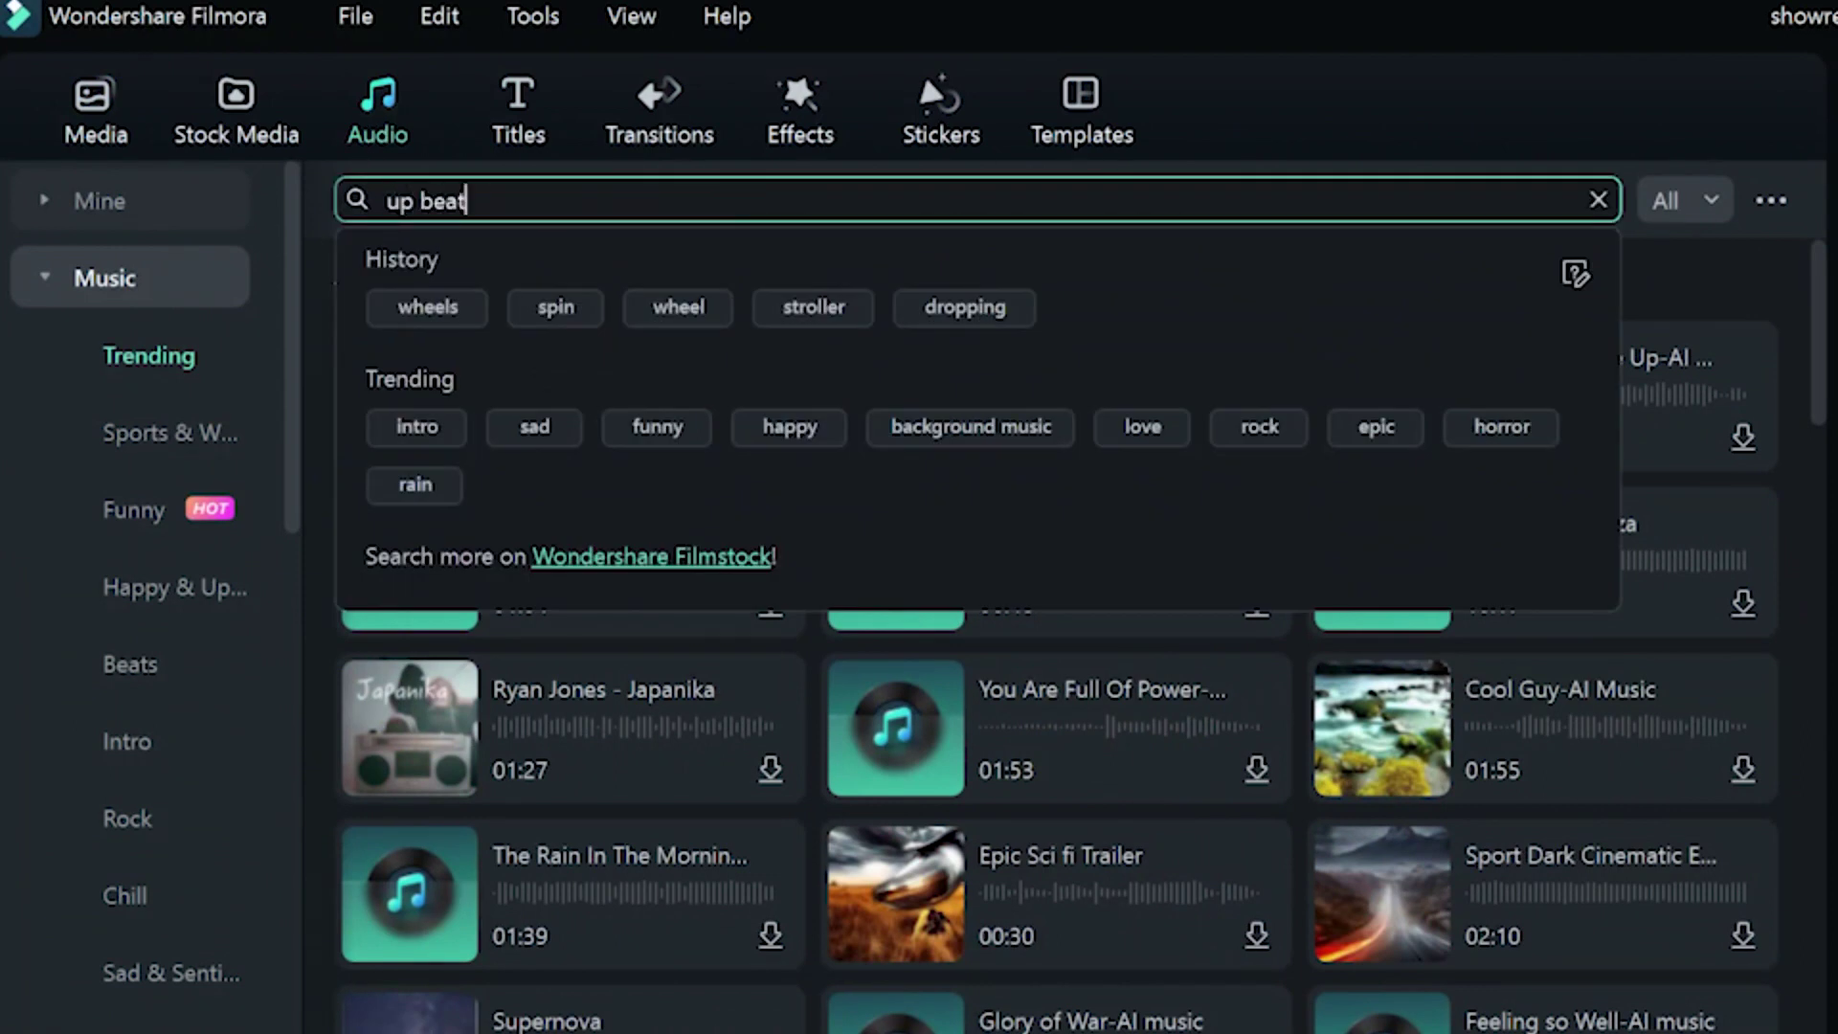
pyautogui.press('Return')
pyautogui.click(409, 350)
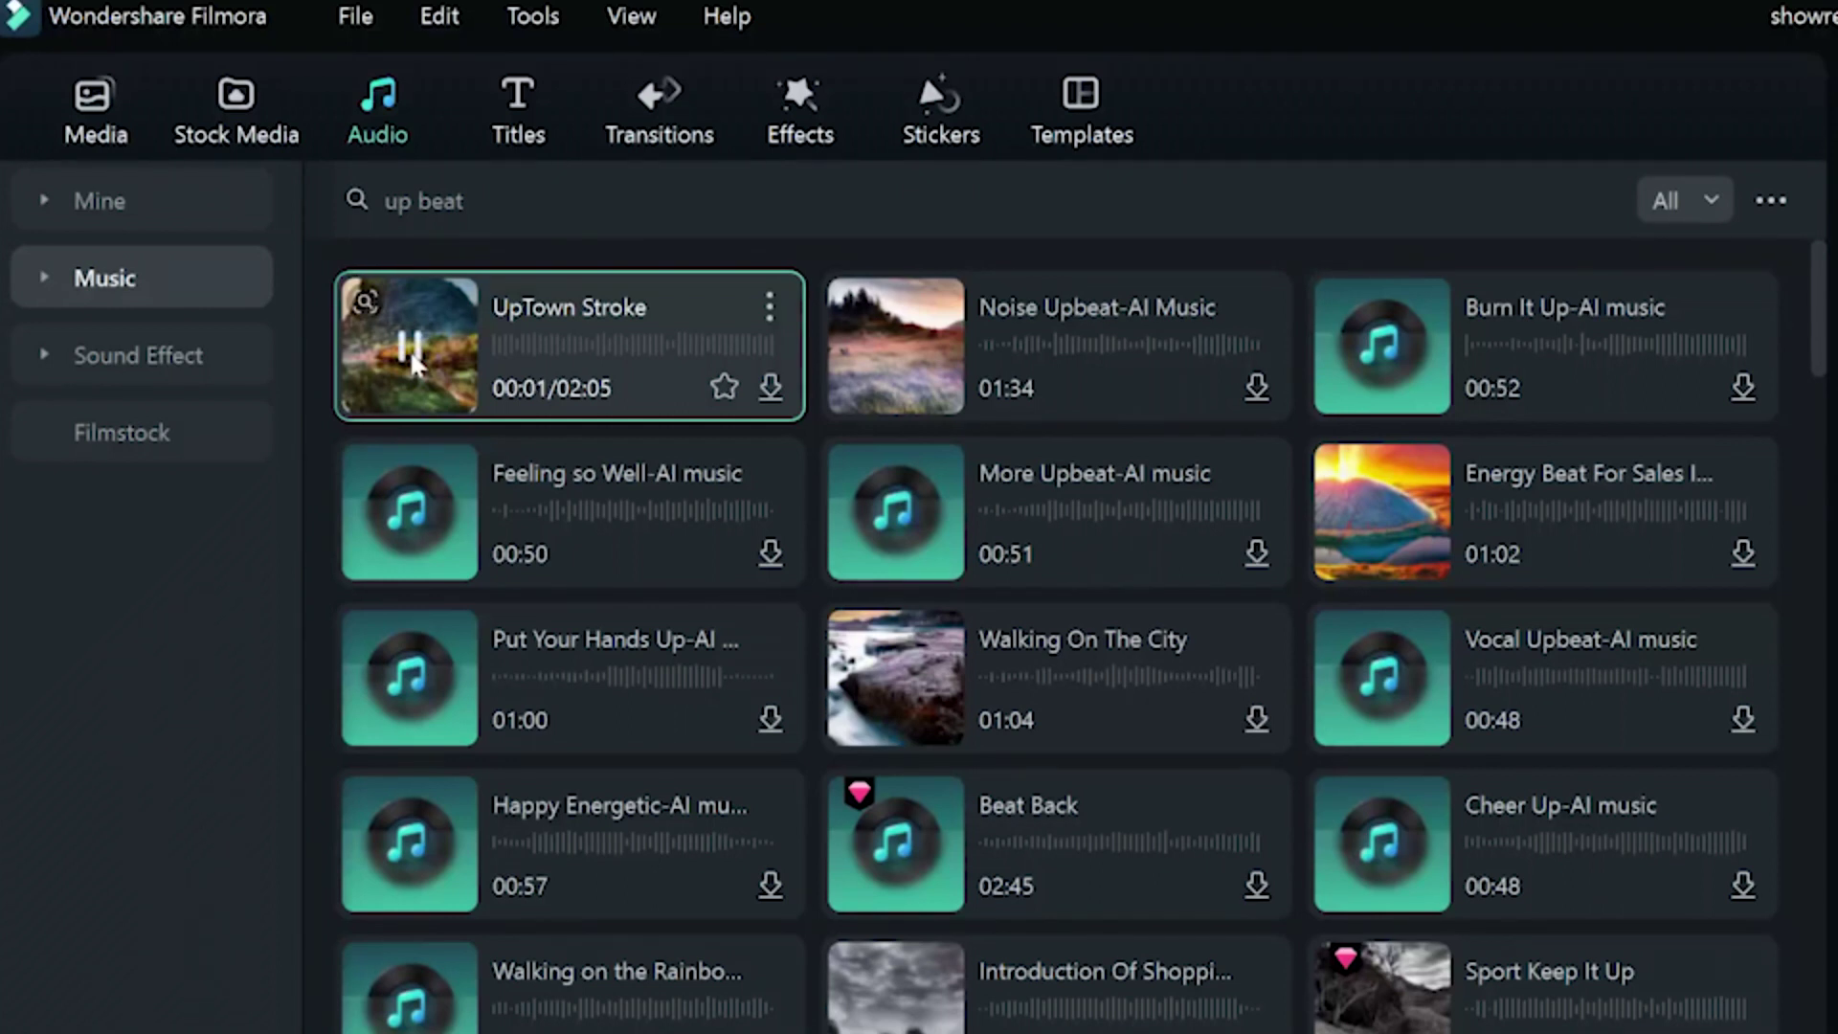
pyautogui.scroll(-3, 1053, 622)
pyautogui.click(1385, 579)
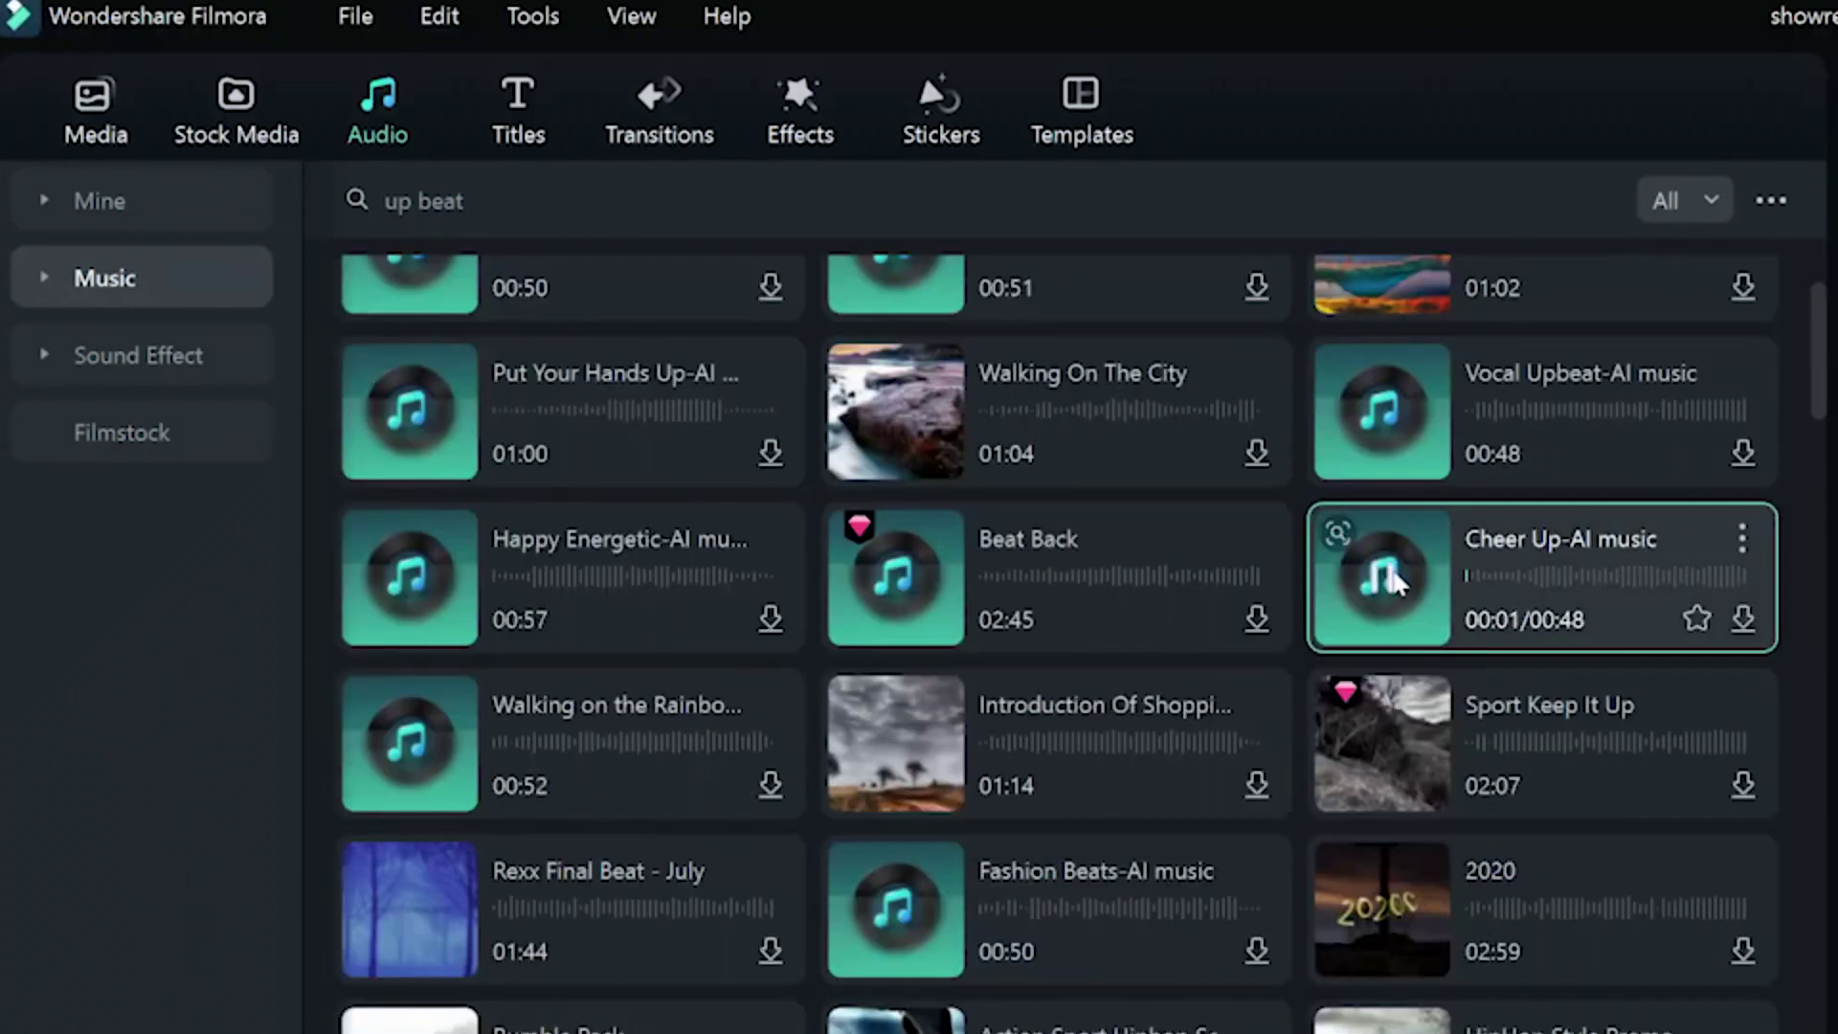
# - Preview Action Sport Hiphop Scratch and Fashion Beats-AI, then search 'cinematic' and preview Cinematic Woosh Show
pyautogui.scroll(-3, 957, 766)
pyautogui.click(895, 812)
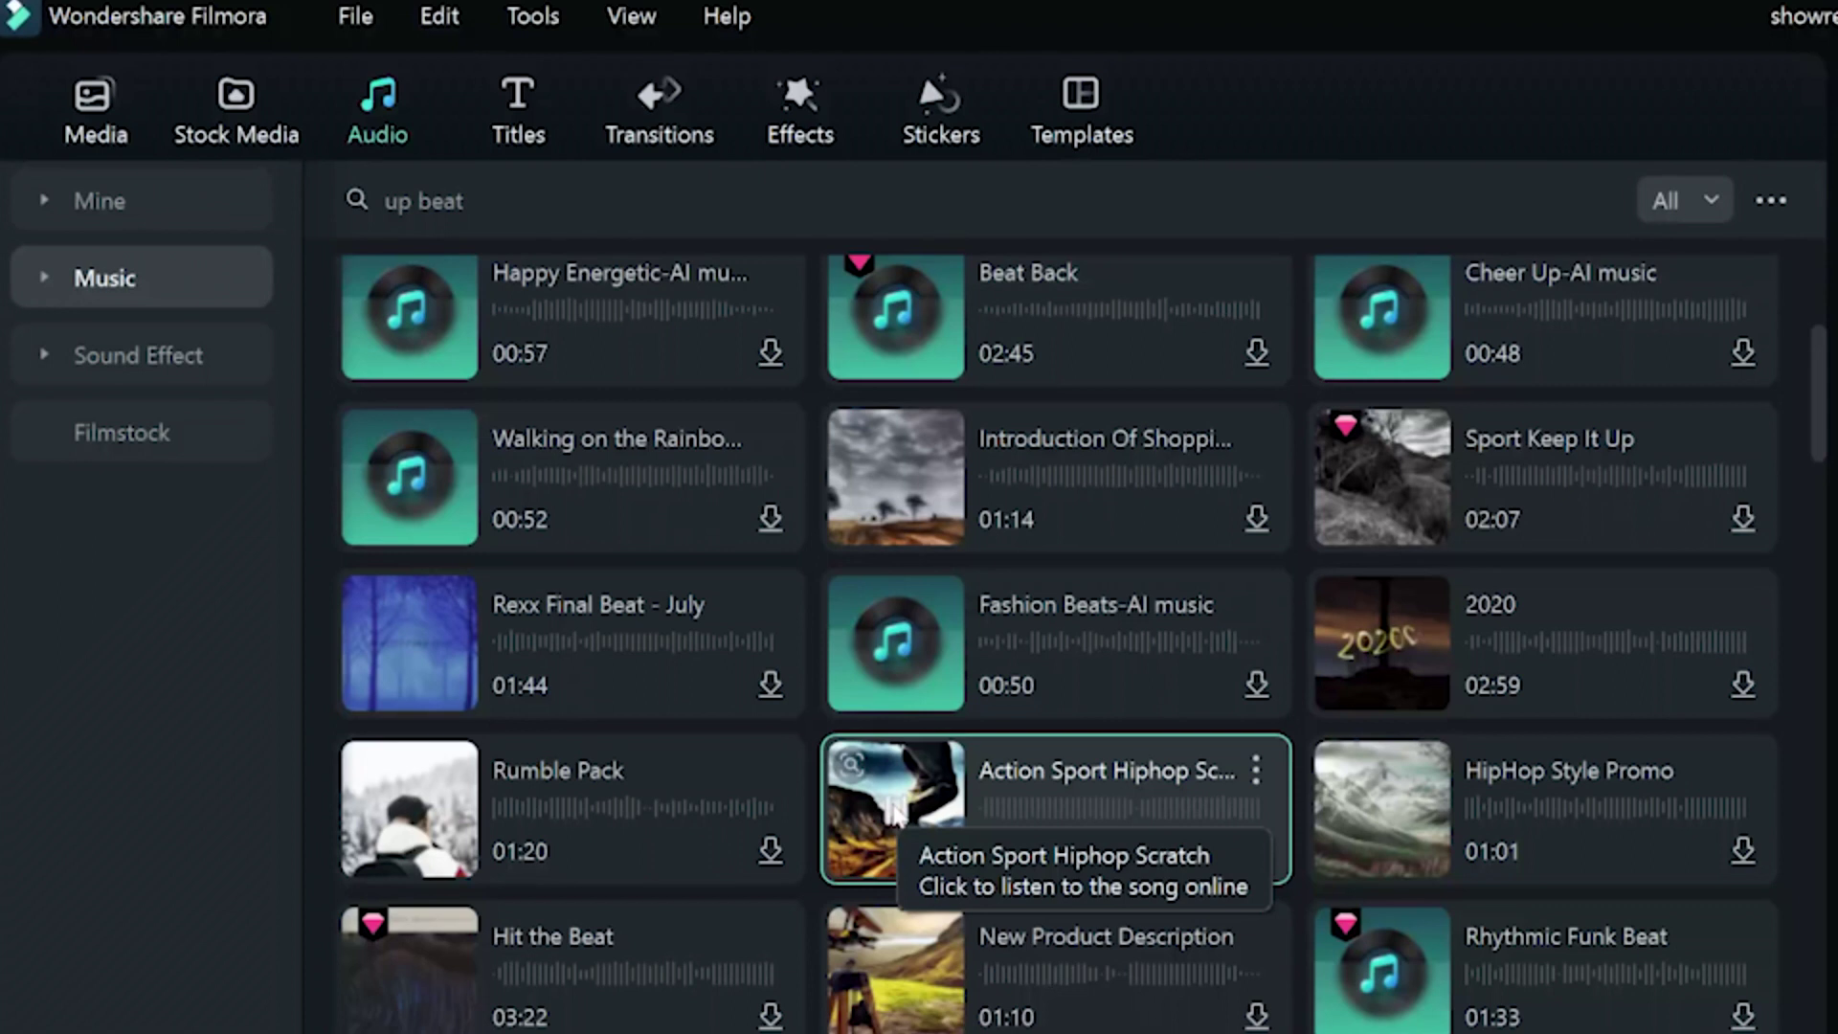
pyautogui.click(893, 650)
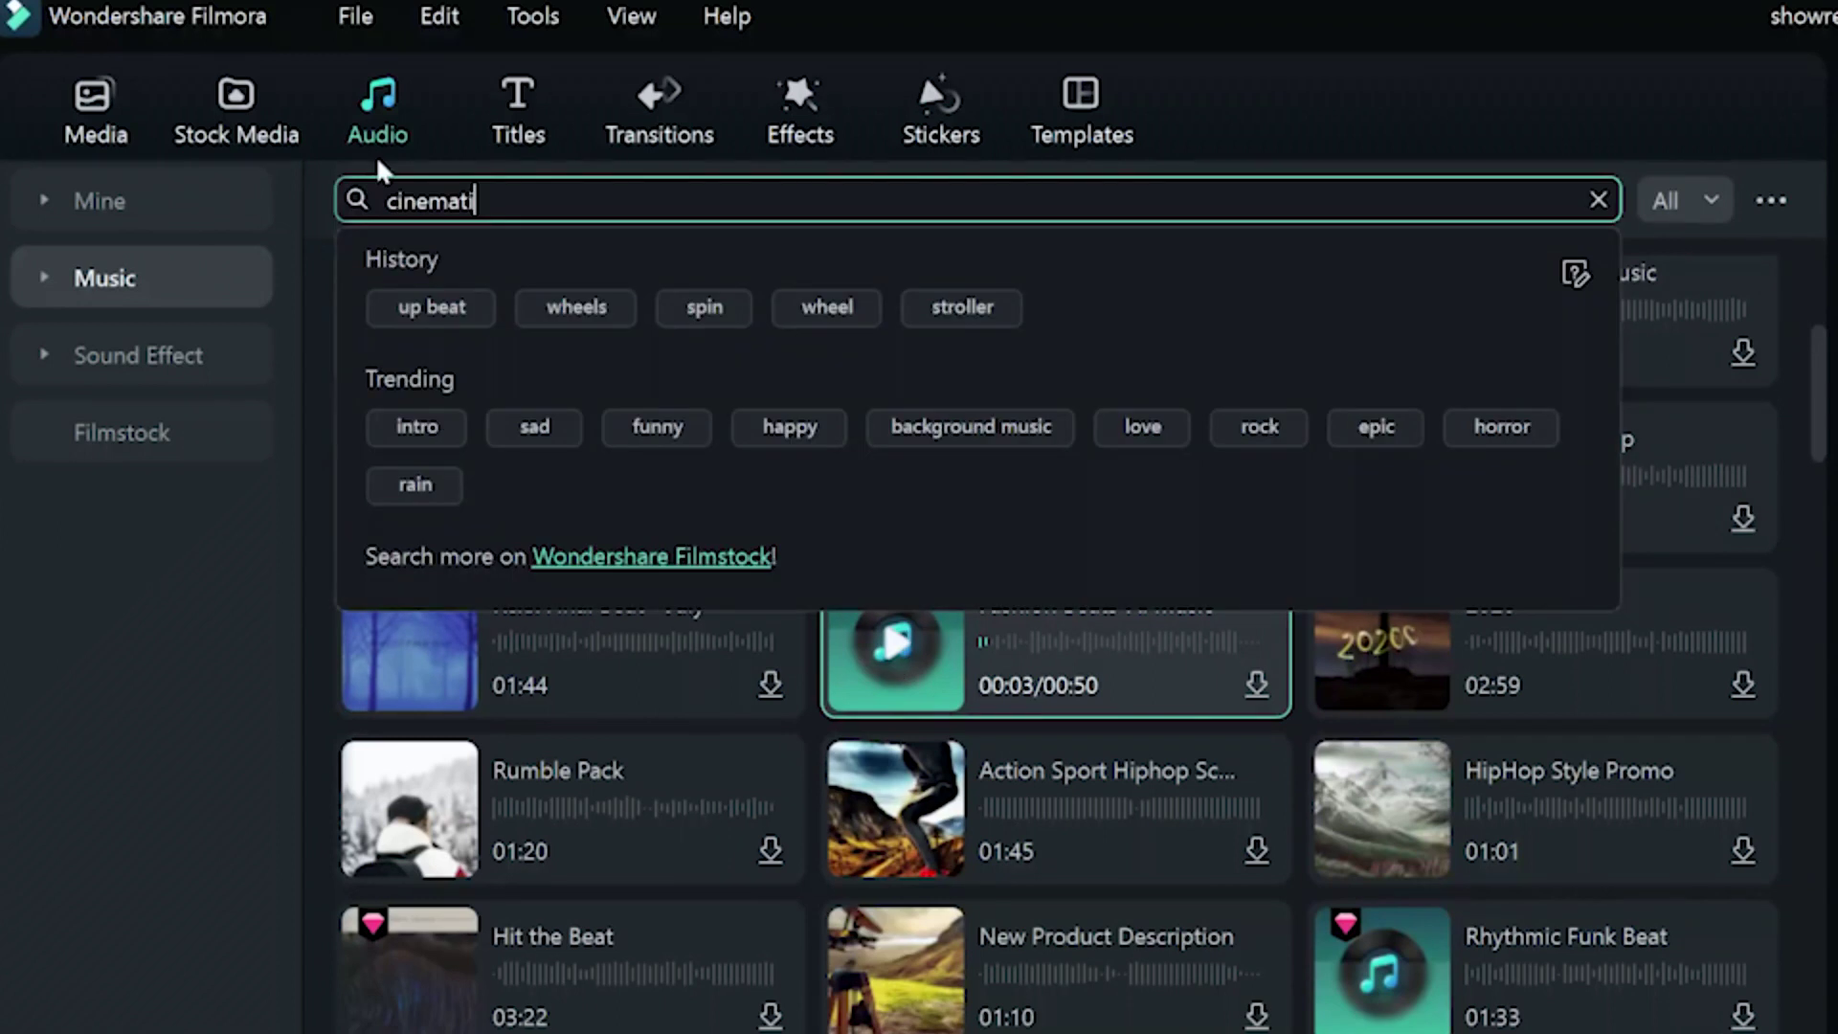
pyautogui.press('Return')
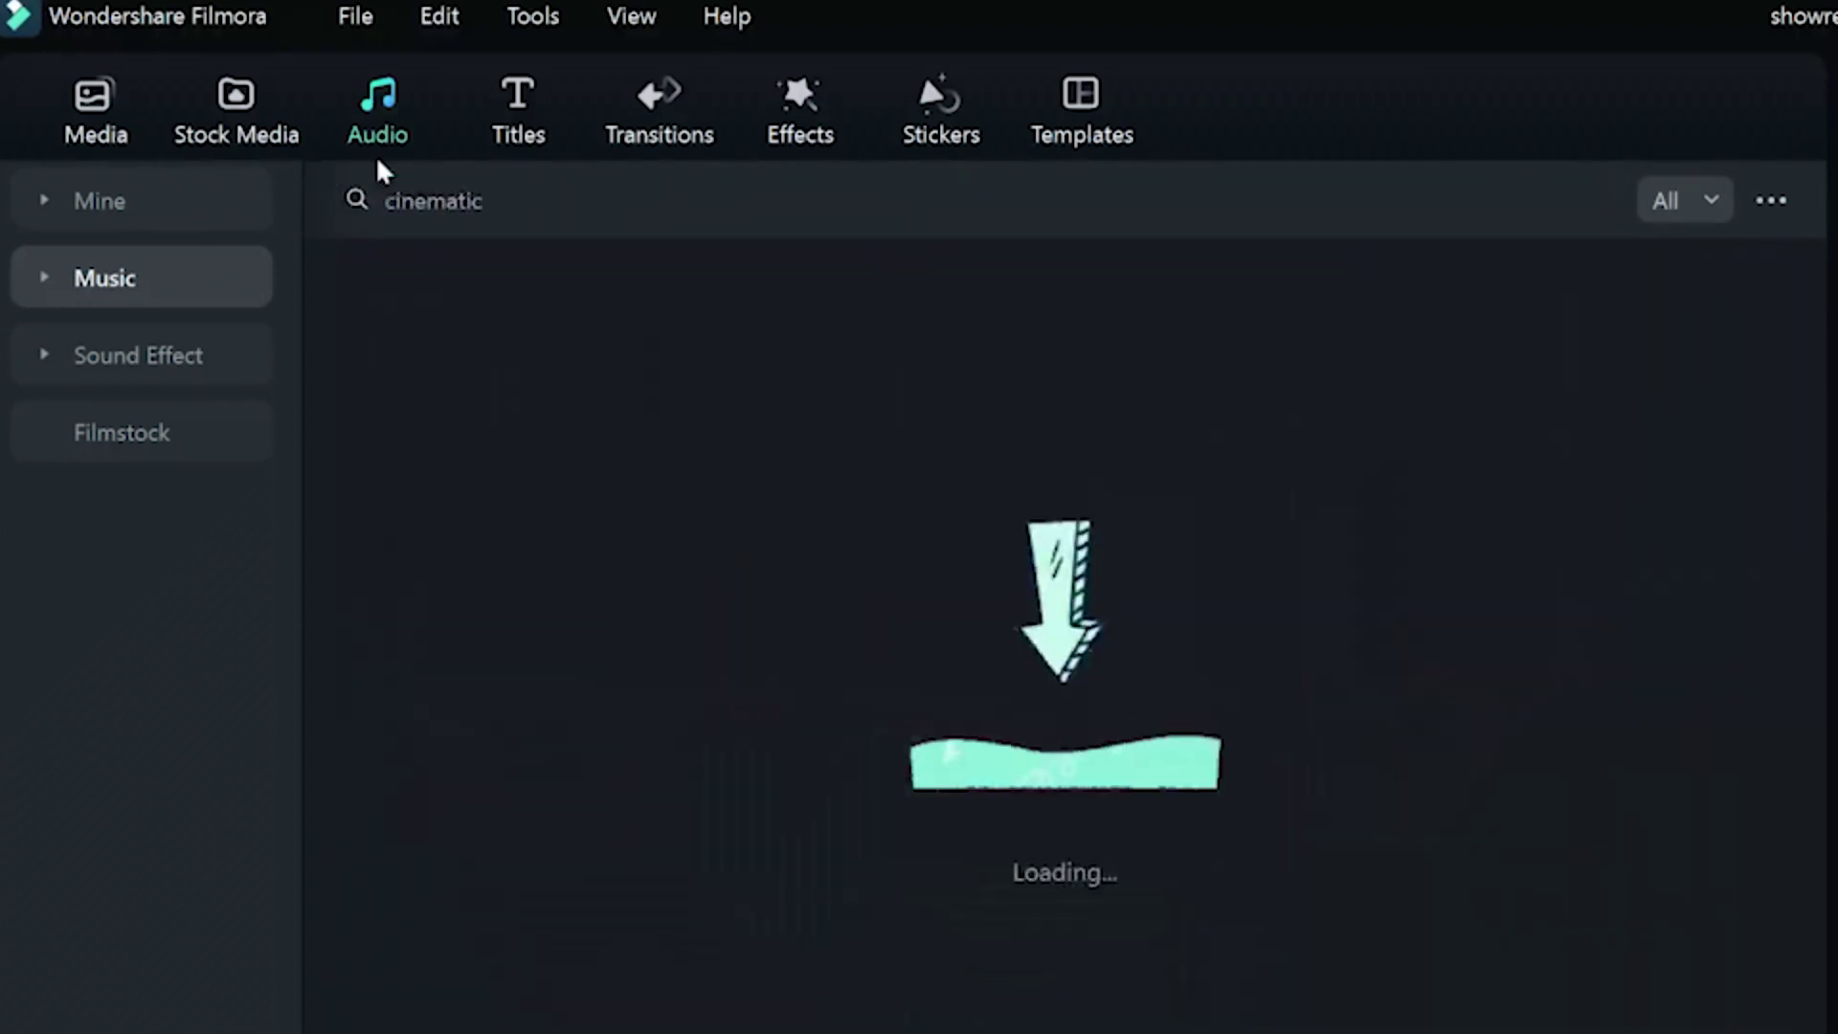
pyautogui.click(892, 536)
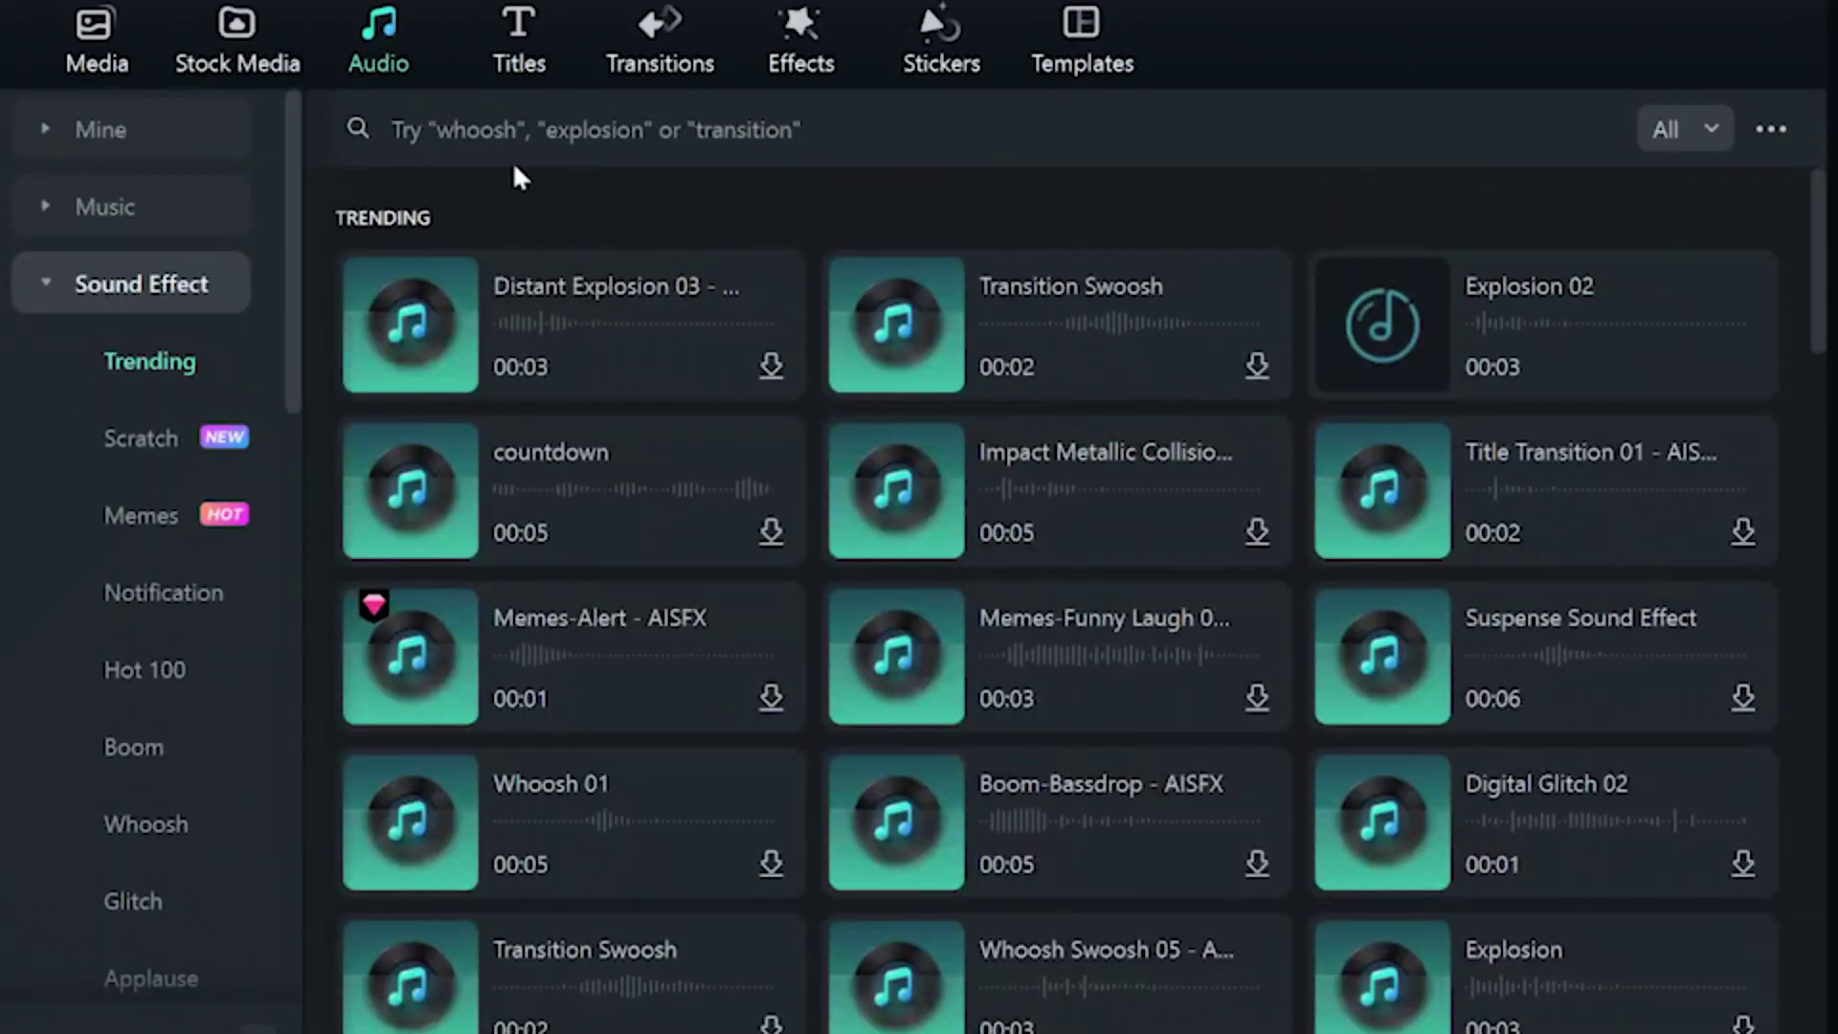
# - Search sound effects for 'wave' and preview the Beach Sound of Waves effect
pyautogui.click(520, 130)
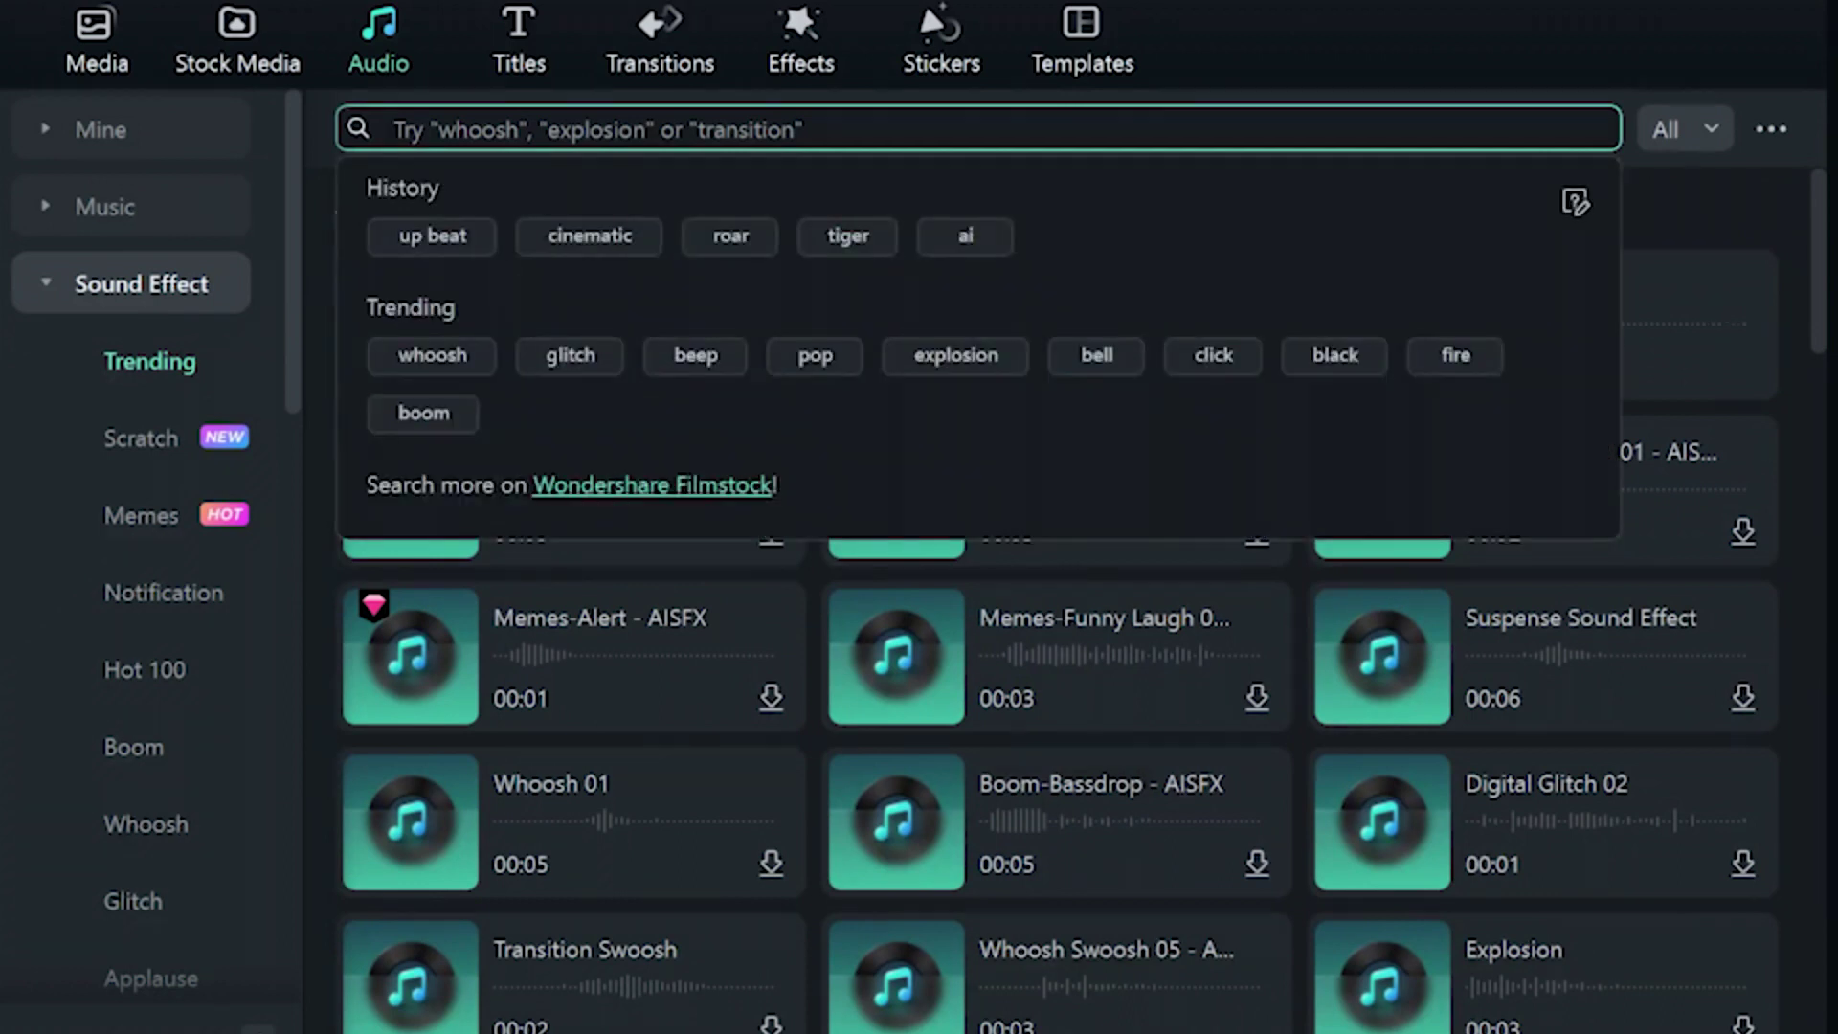
pyautogui.press('Return')
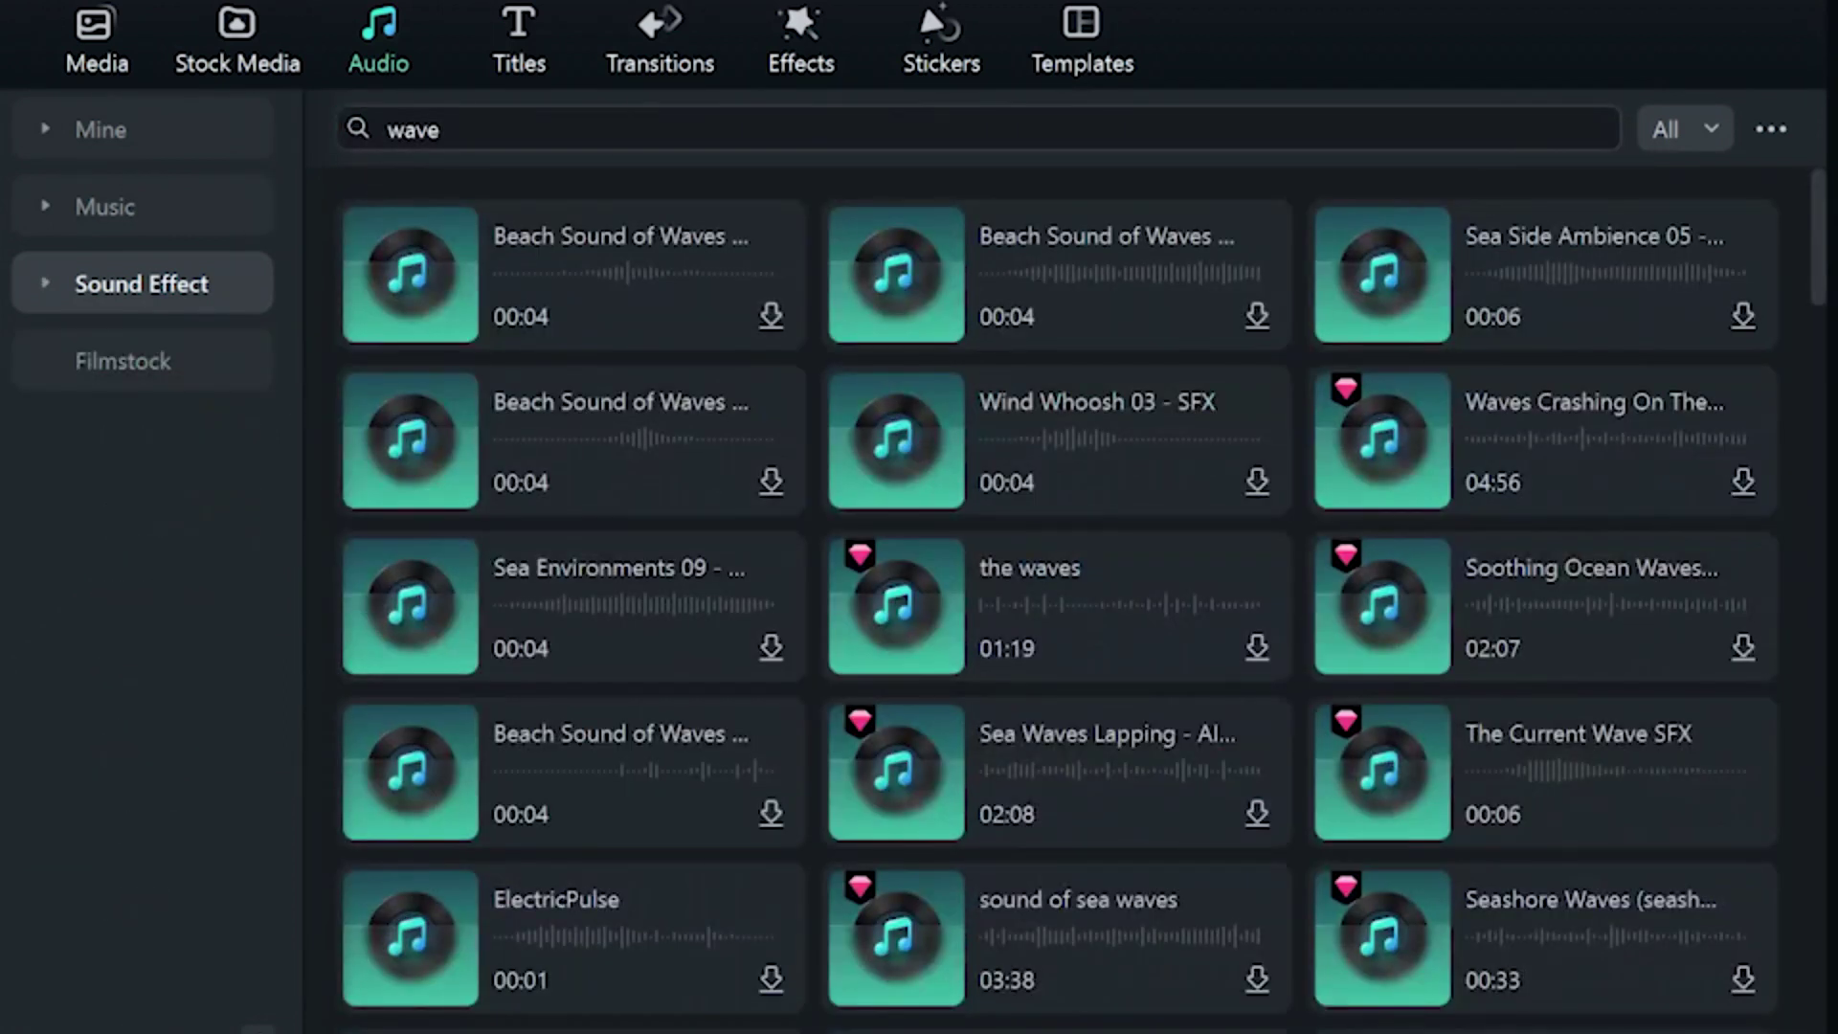
pyautogui.click(414, 279)
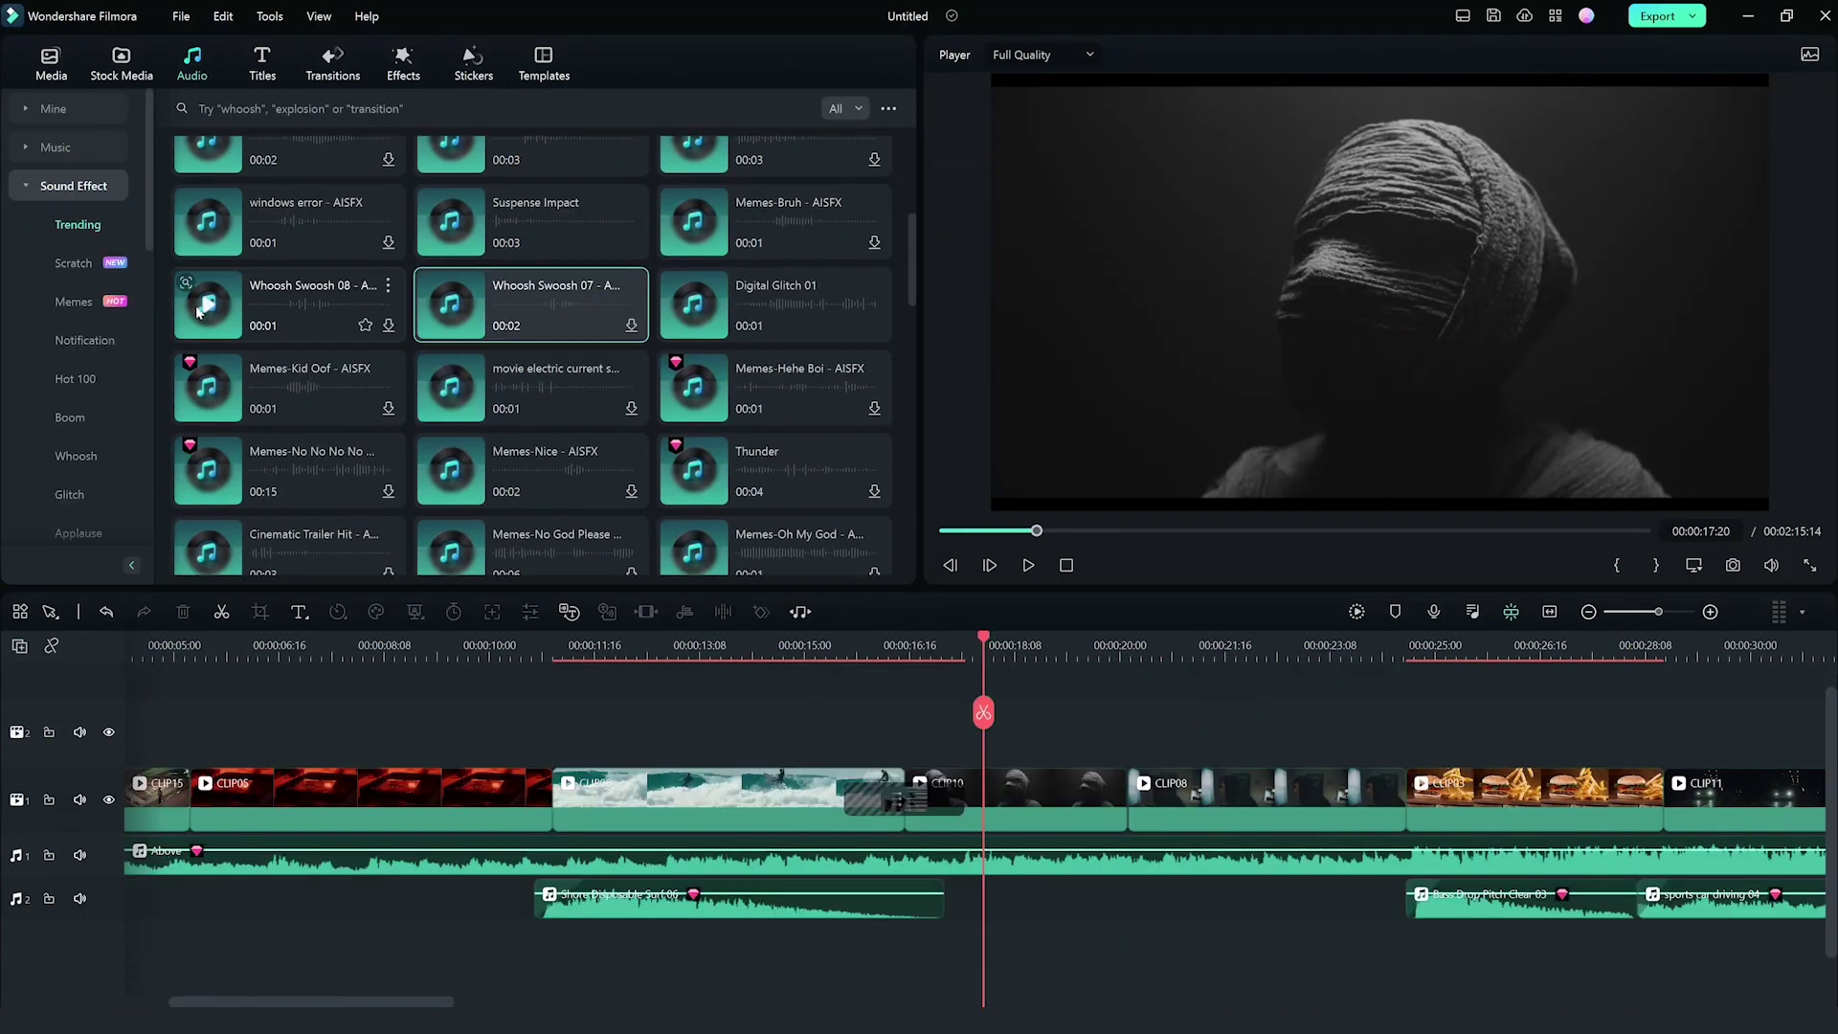
# - Place Whoosh Swoosh 08 on a new audio track near 16 seconds and play back to check its timing
pyautogui.click(205, 309)
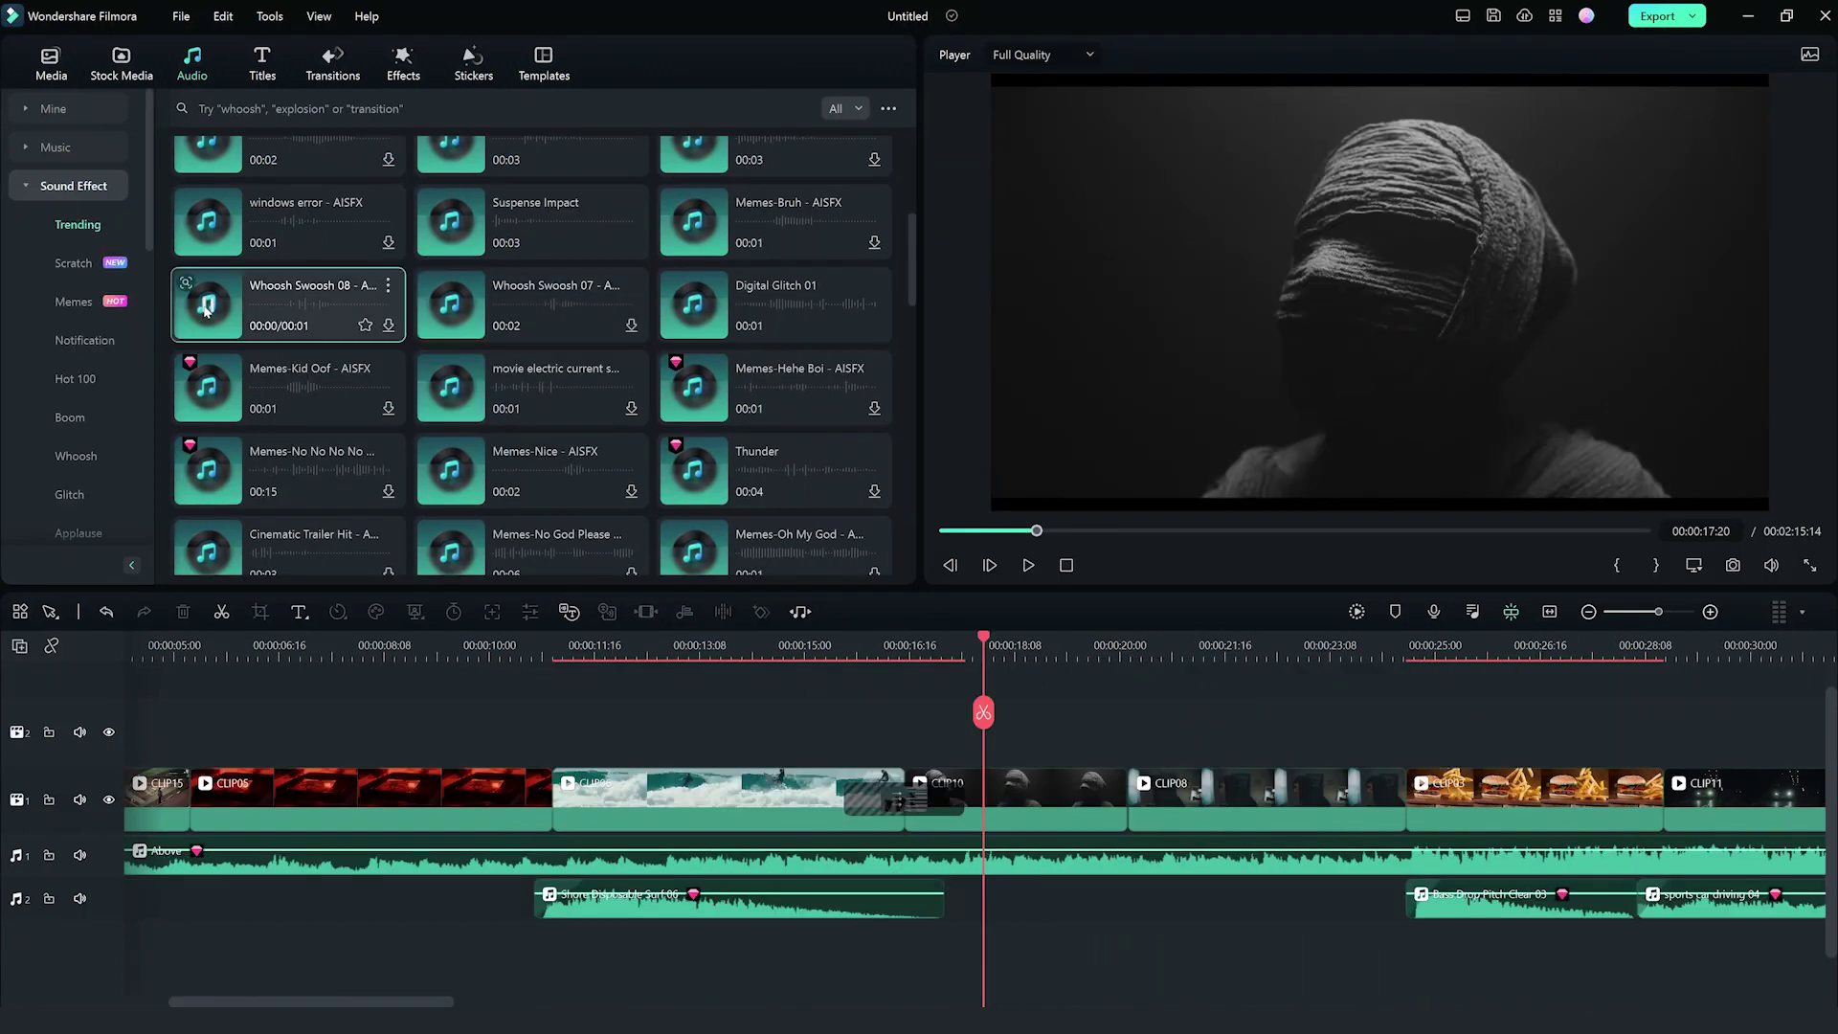
pyautogui.moveTo(631, 502); pyautogui.dragTo(922, 953)
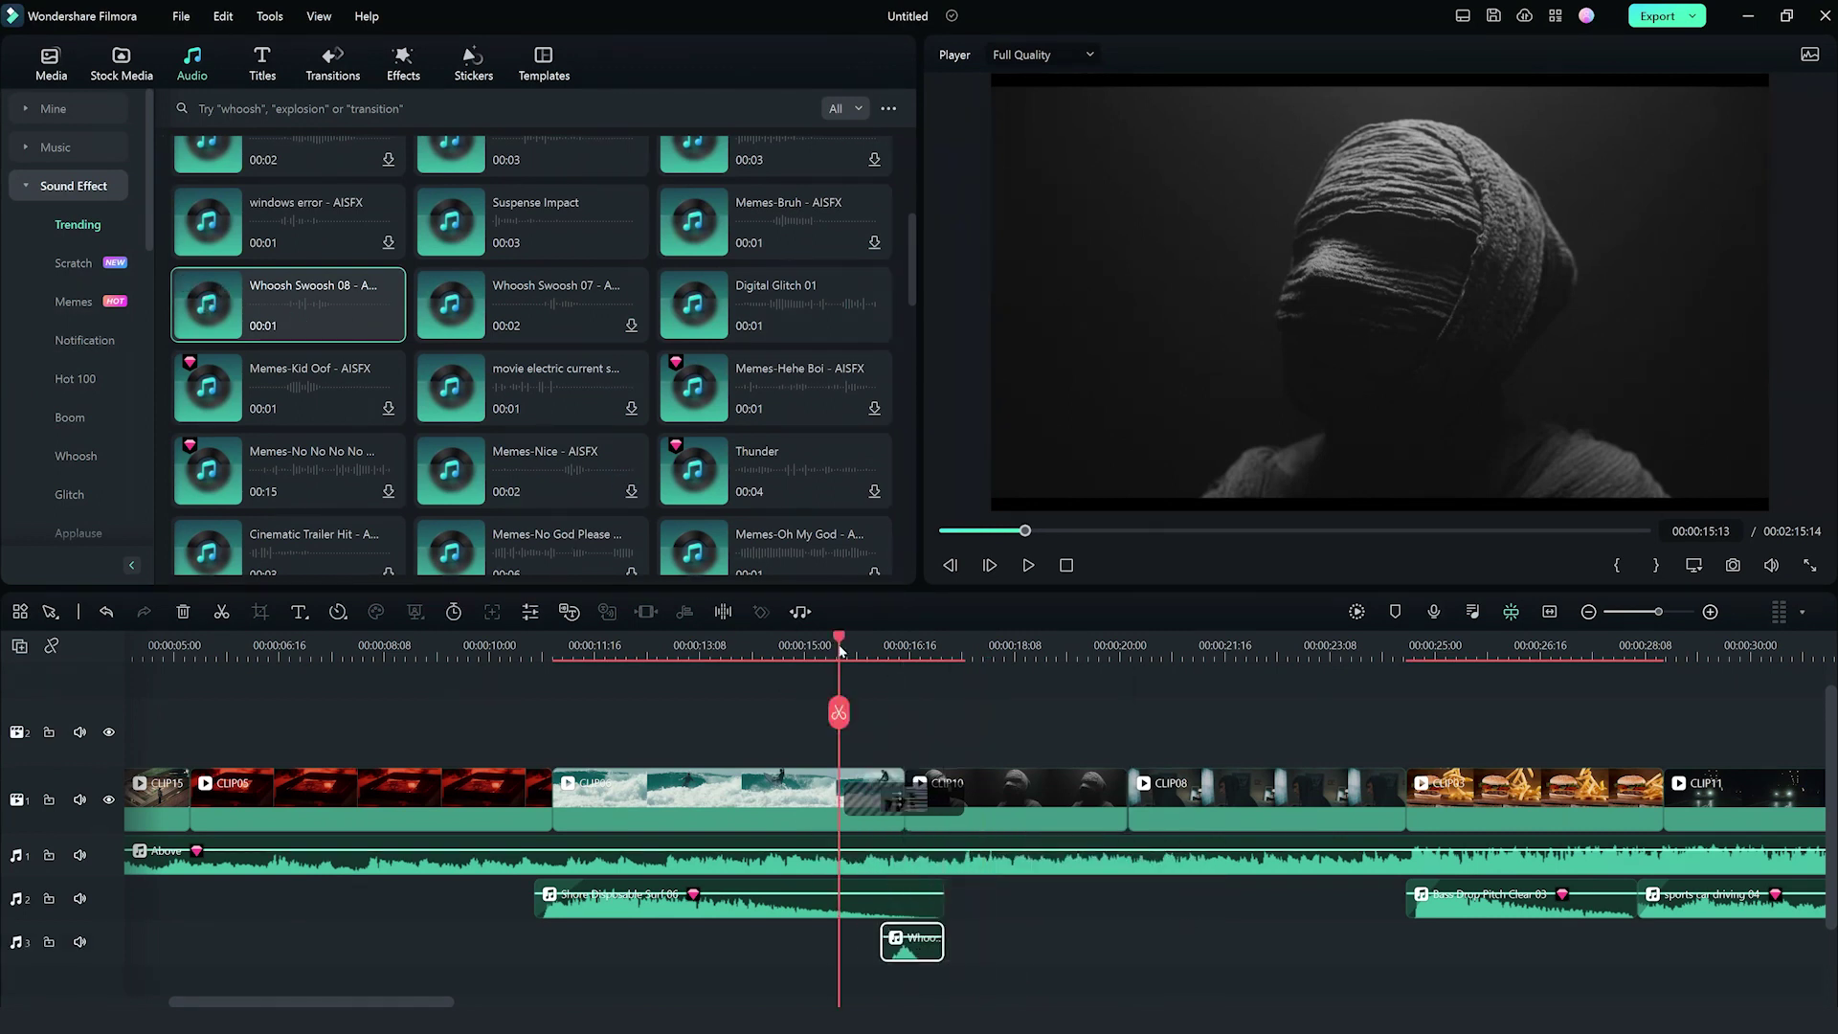
pyautogui.press('space')
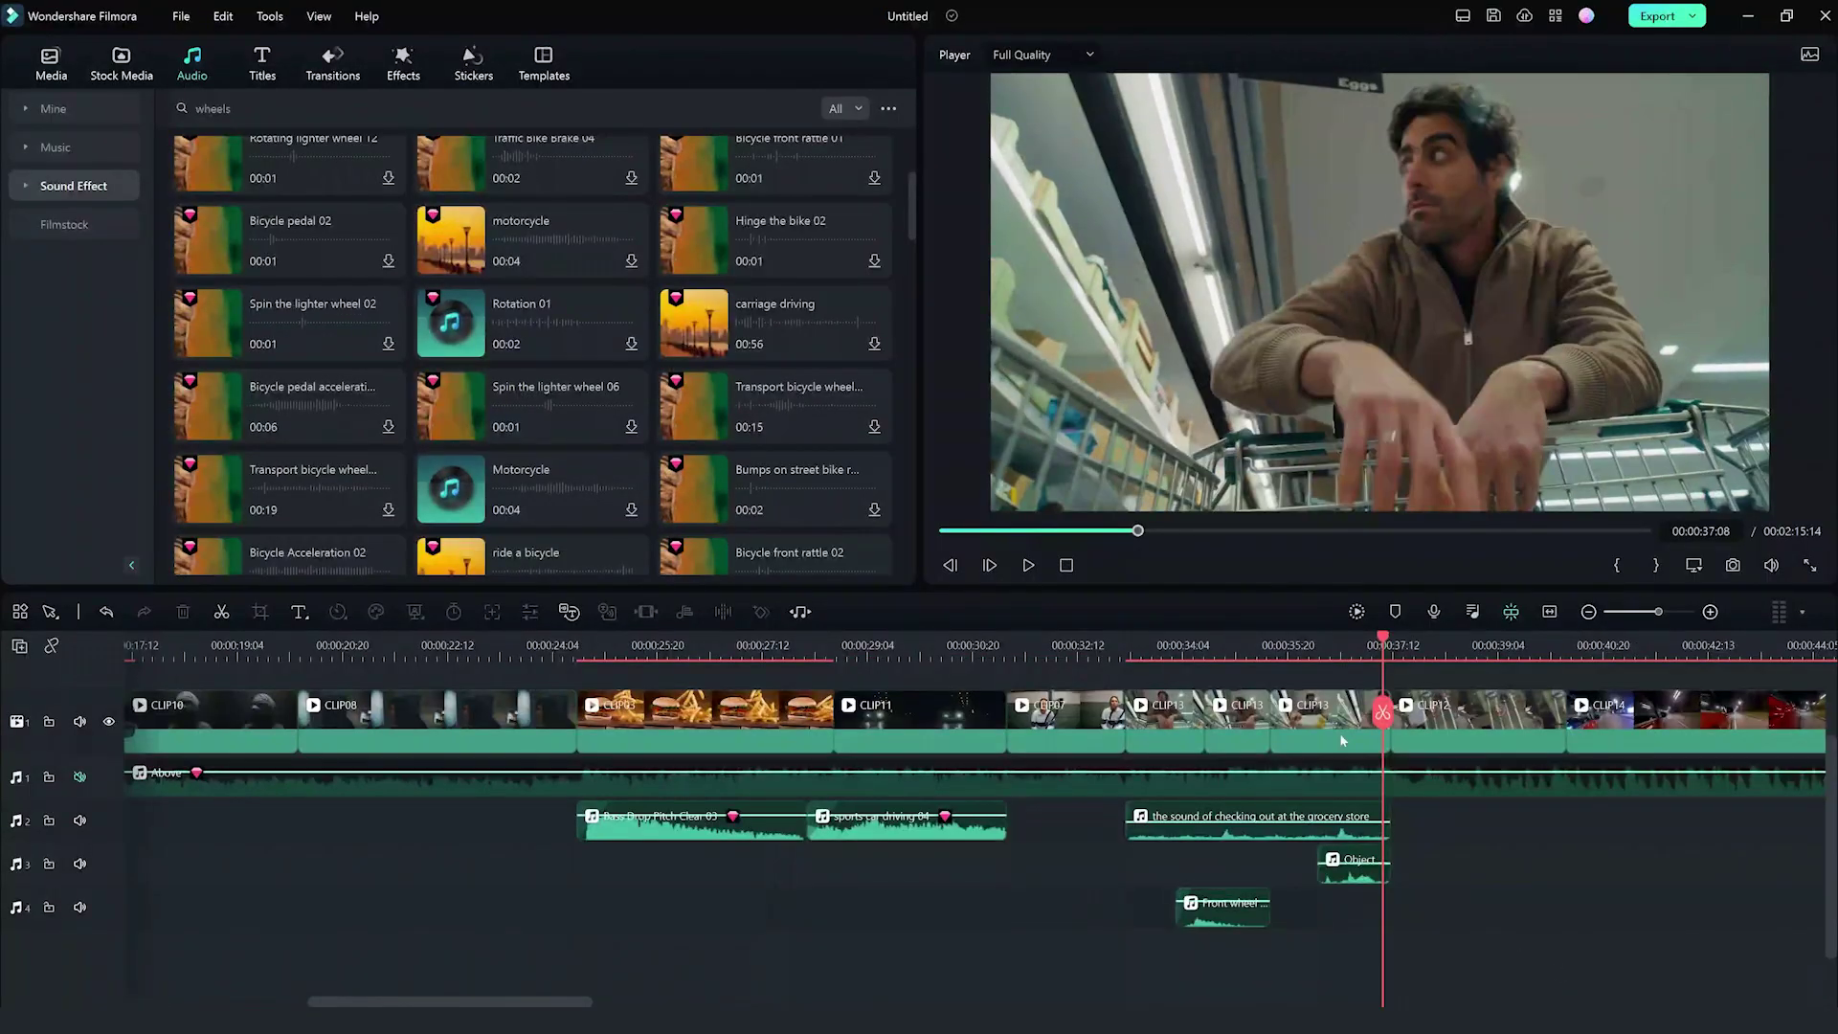
pyautogui.click(1106, 645)
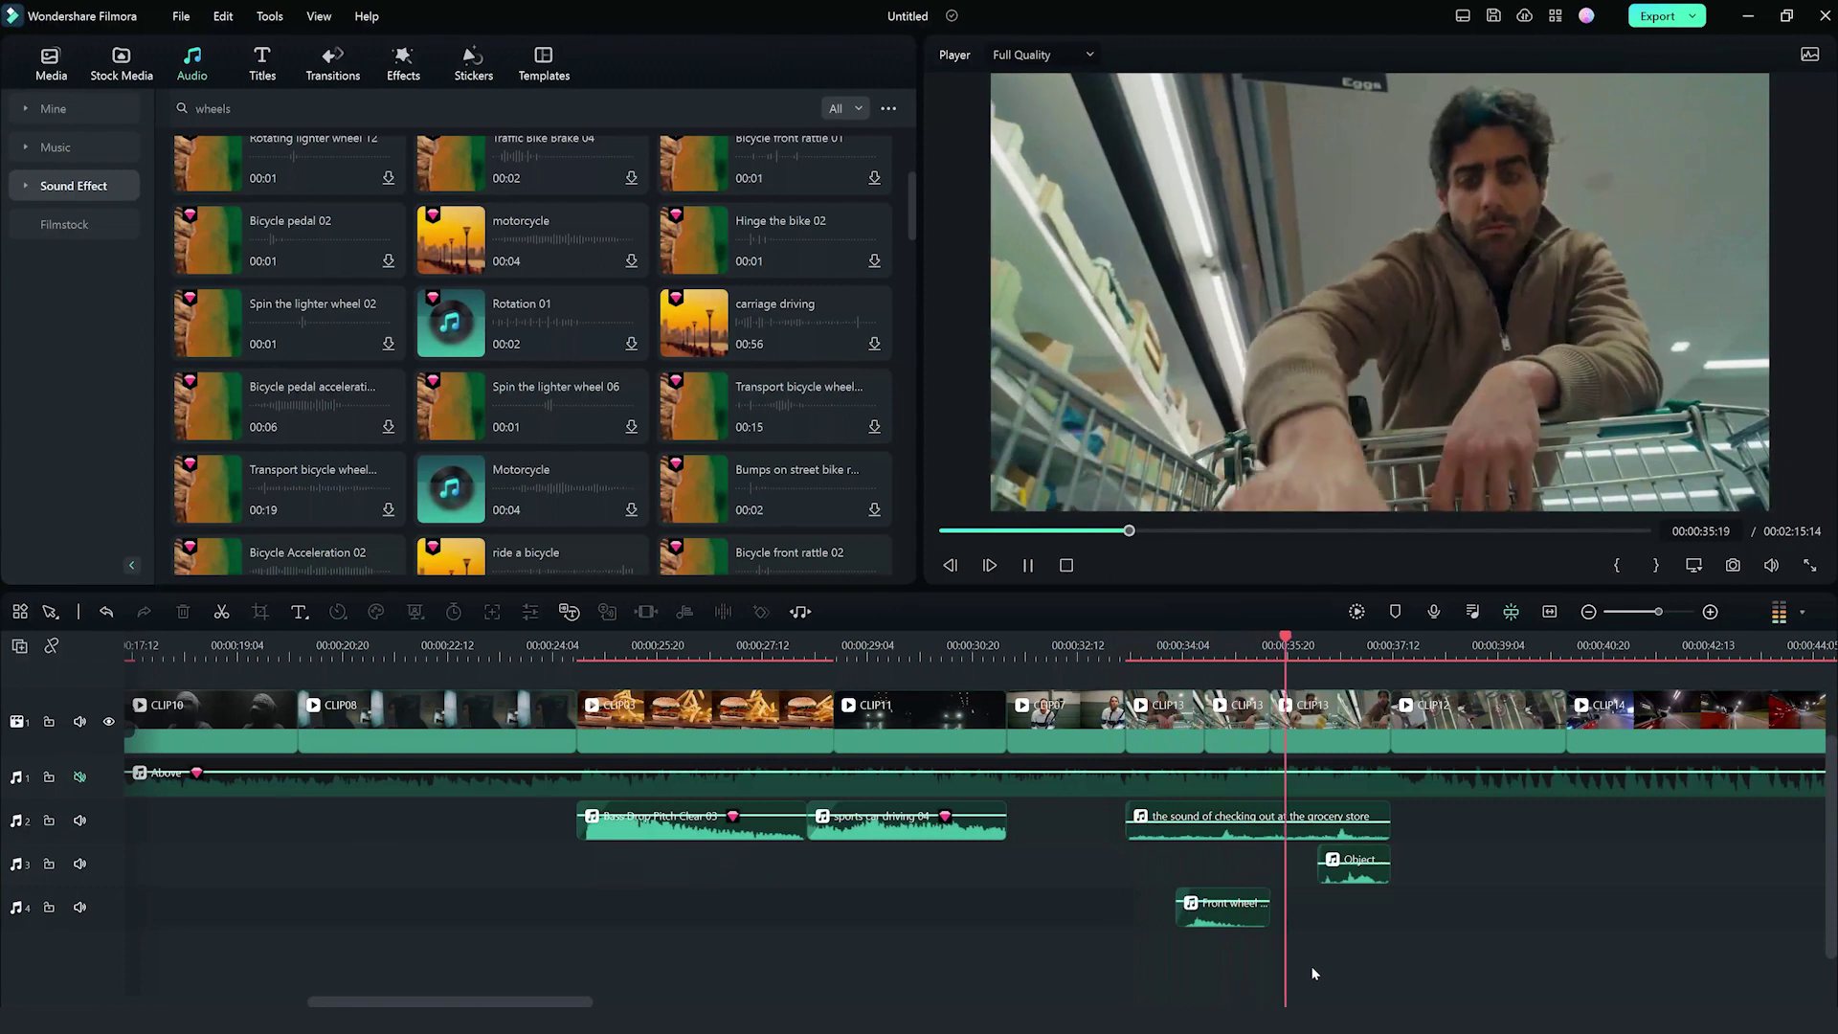
pyautogui.click(261, 58)
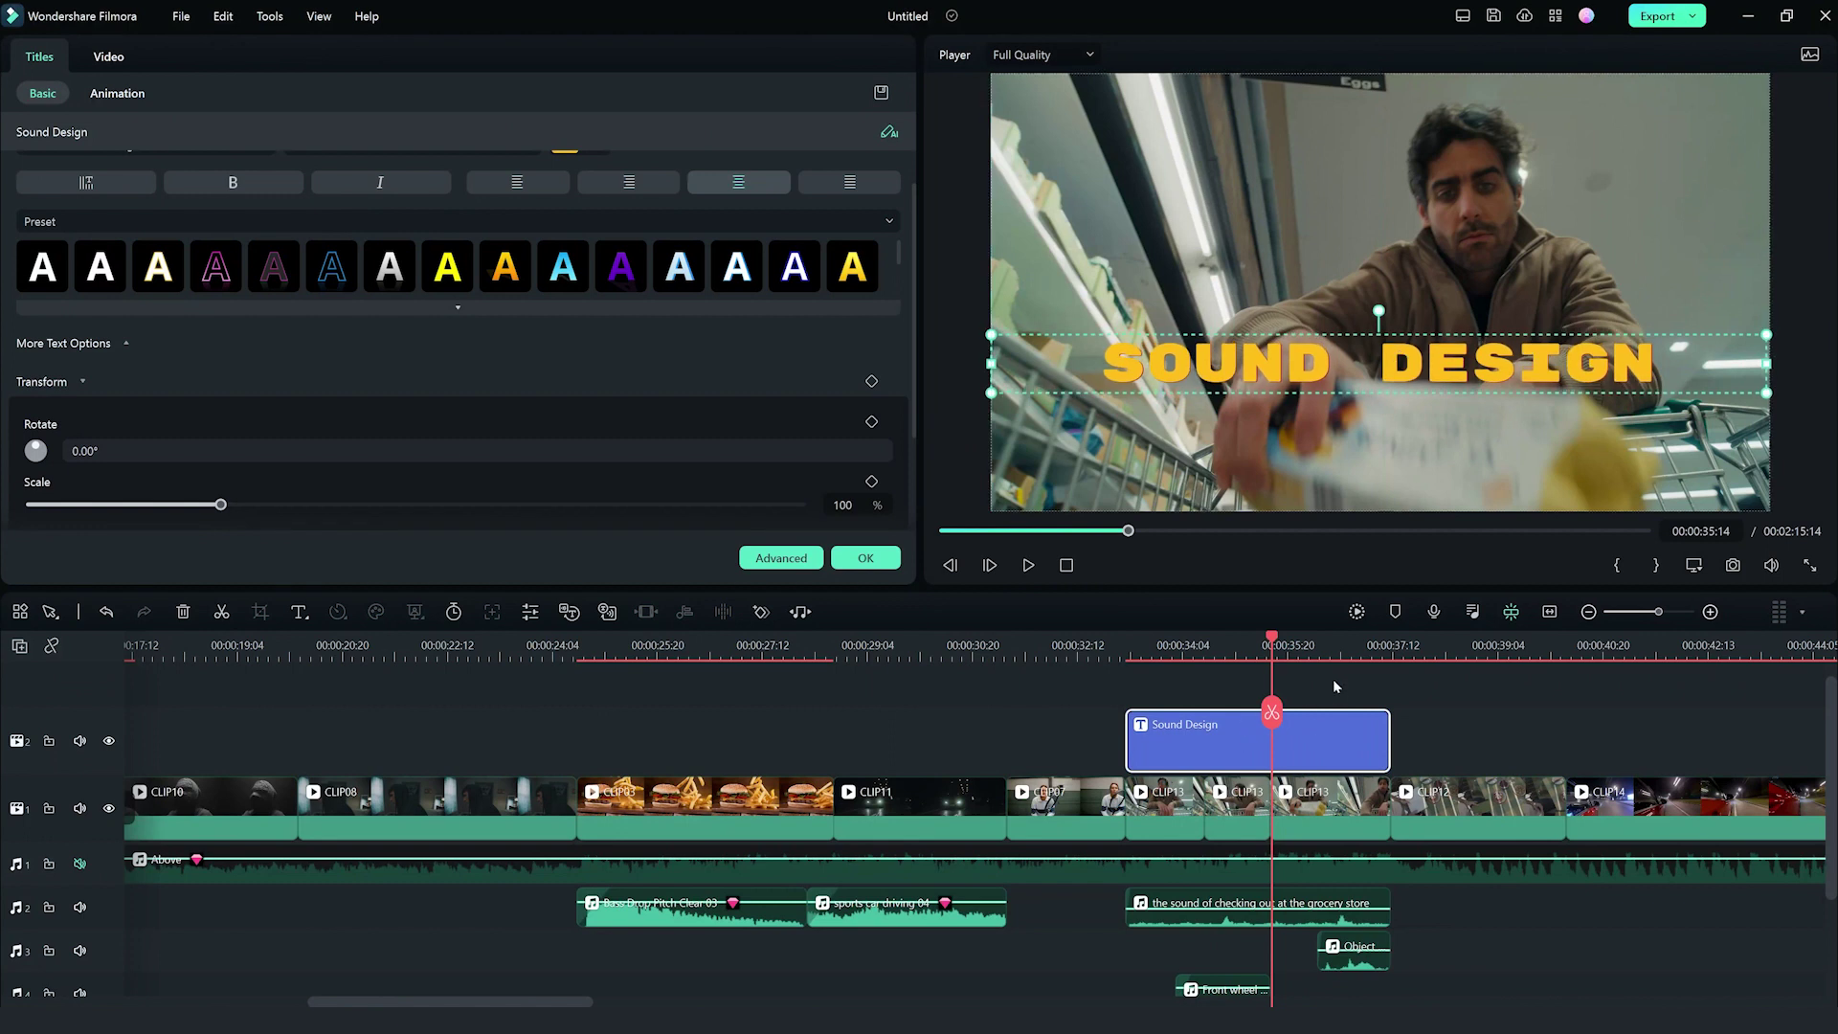
# - Finish the Sound Design title and apply Transition 02 to it
pyautogui.click(1335, 687)
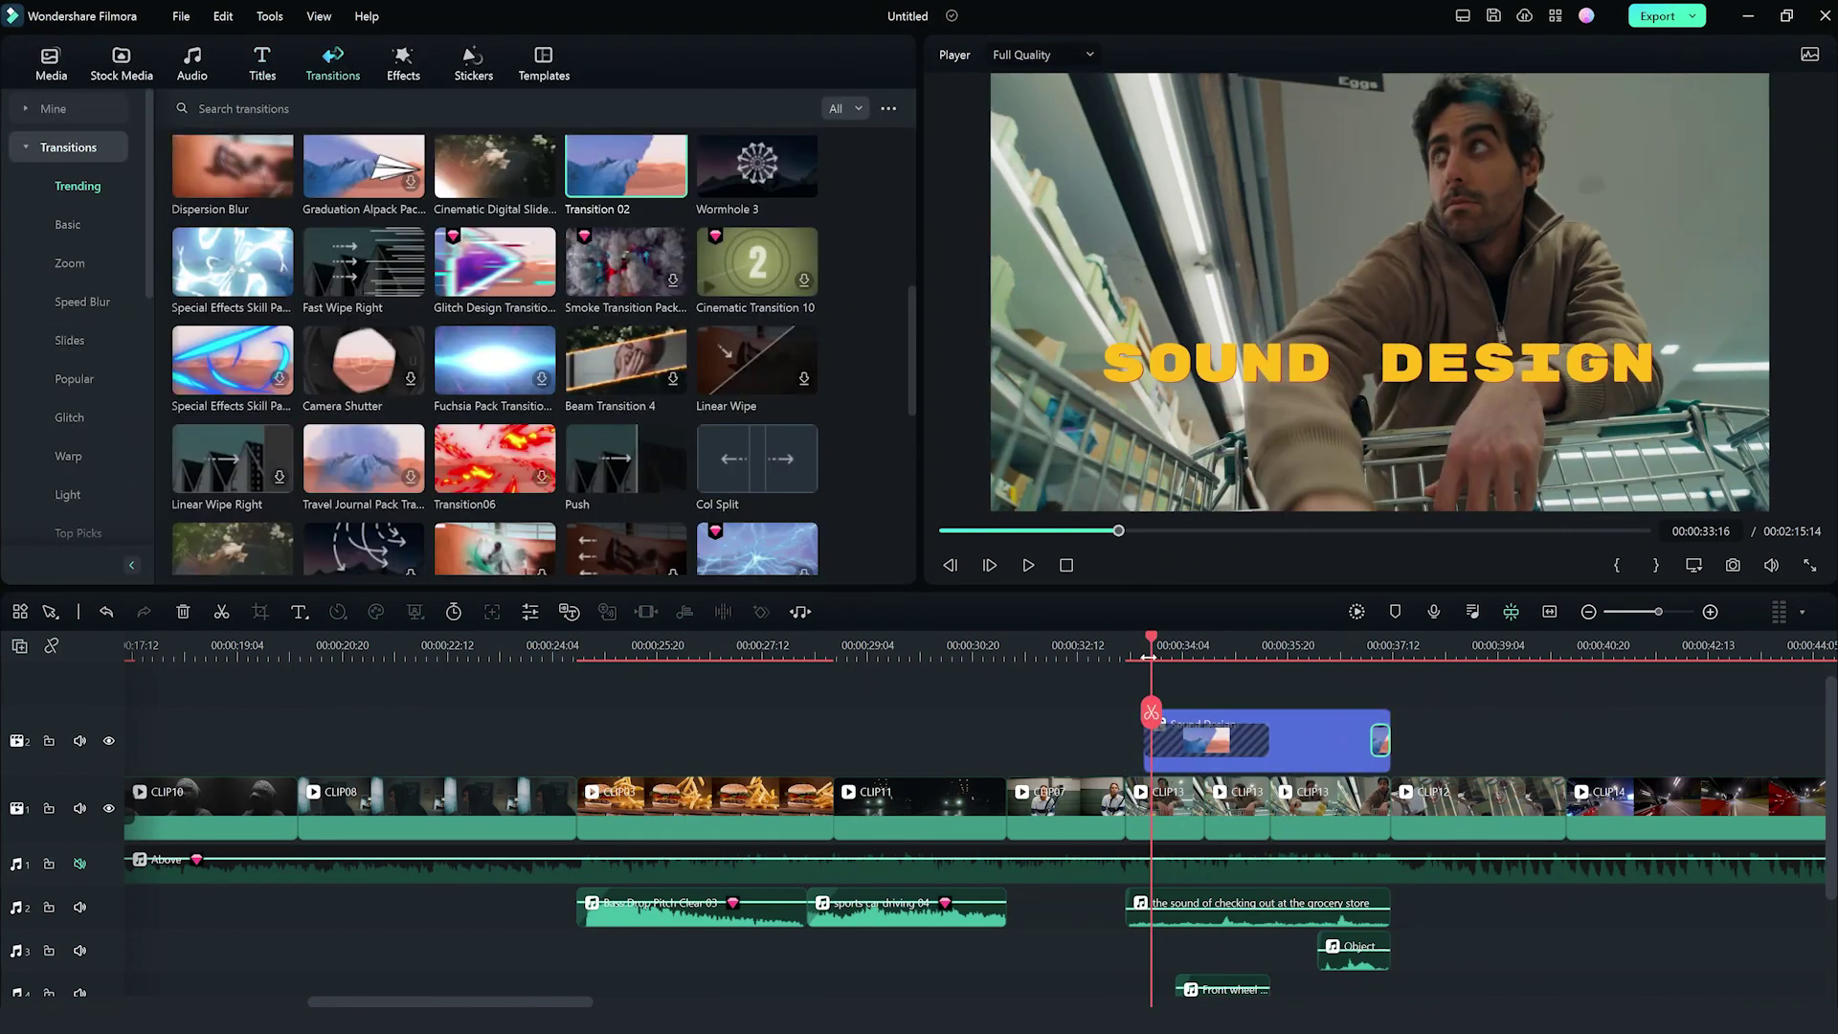
pyautogui.moveTo(1220, 739); pyautogui.dragTo(1216, 740)
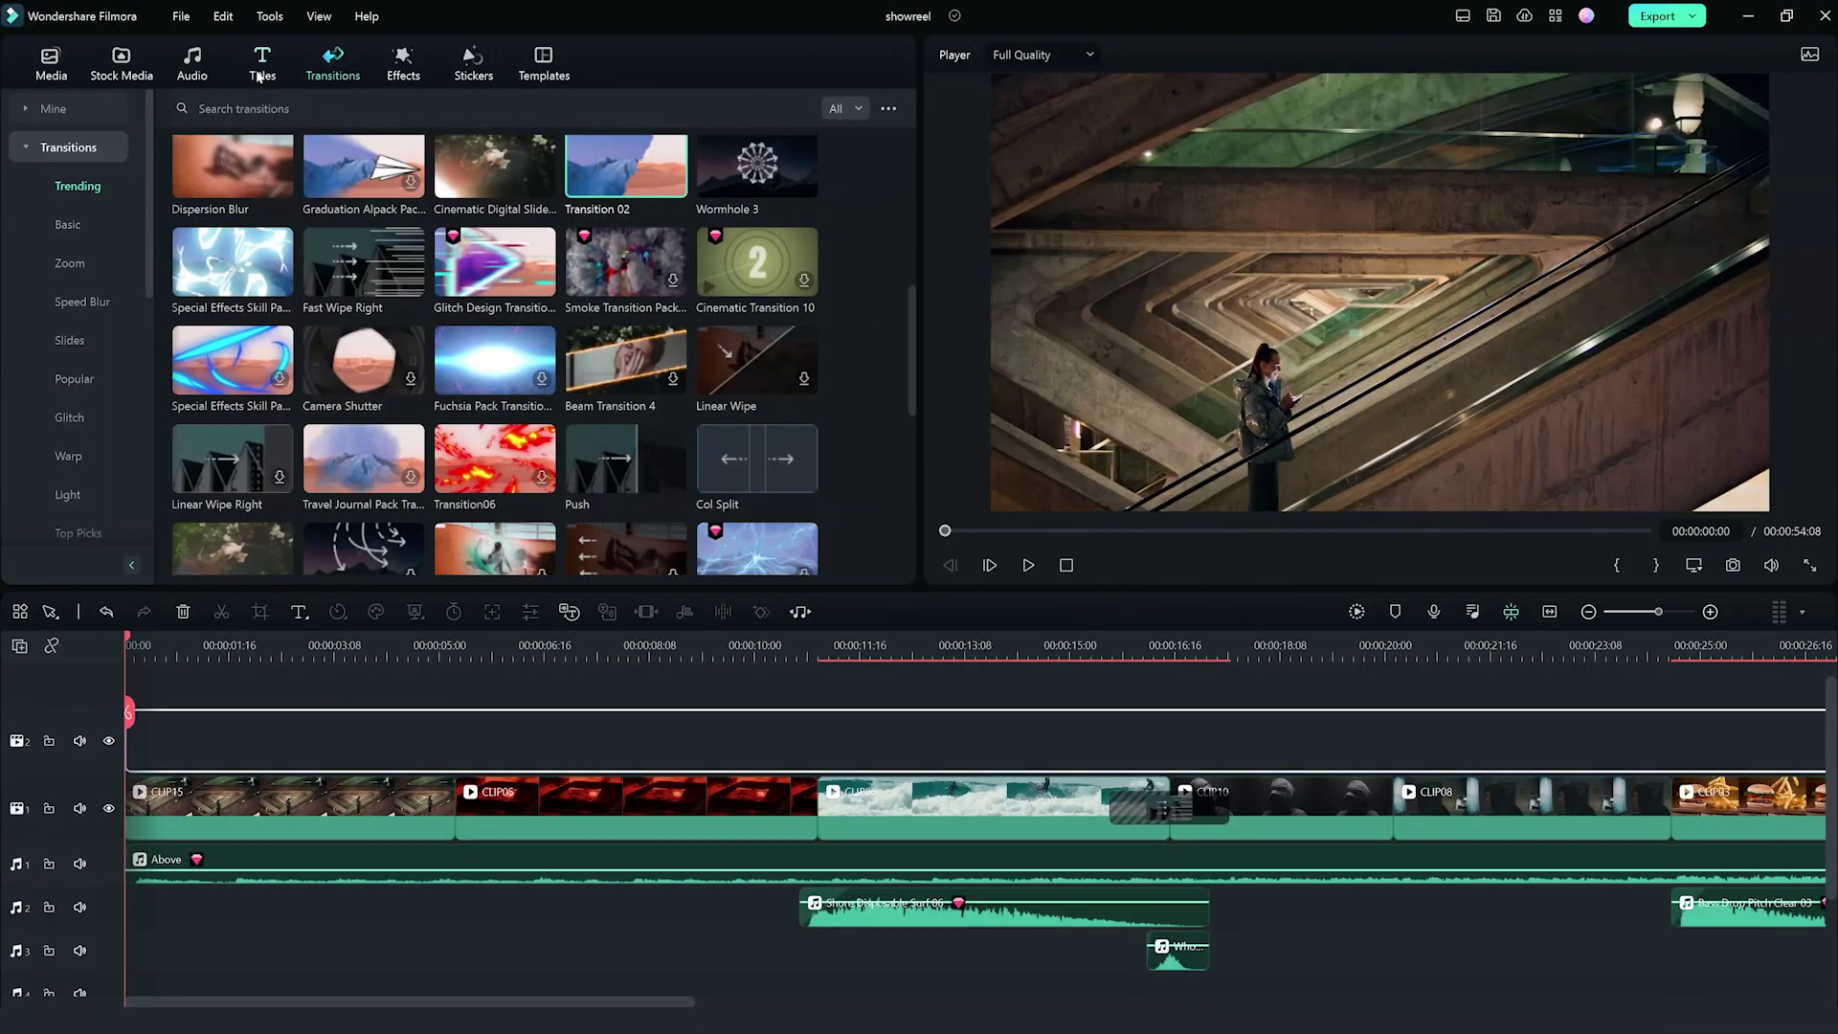
# - From the Openers titles, preview Opener 21 and drag Opener 22 onto track 2 at the timeline start
pyautogui.click(260, 65)
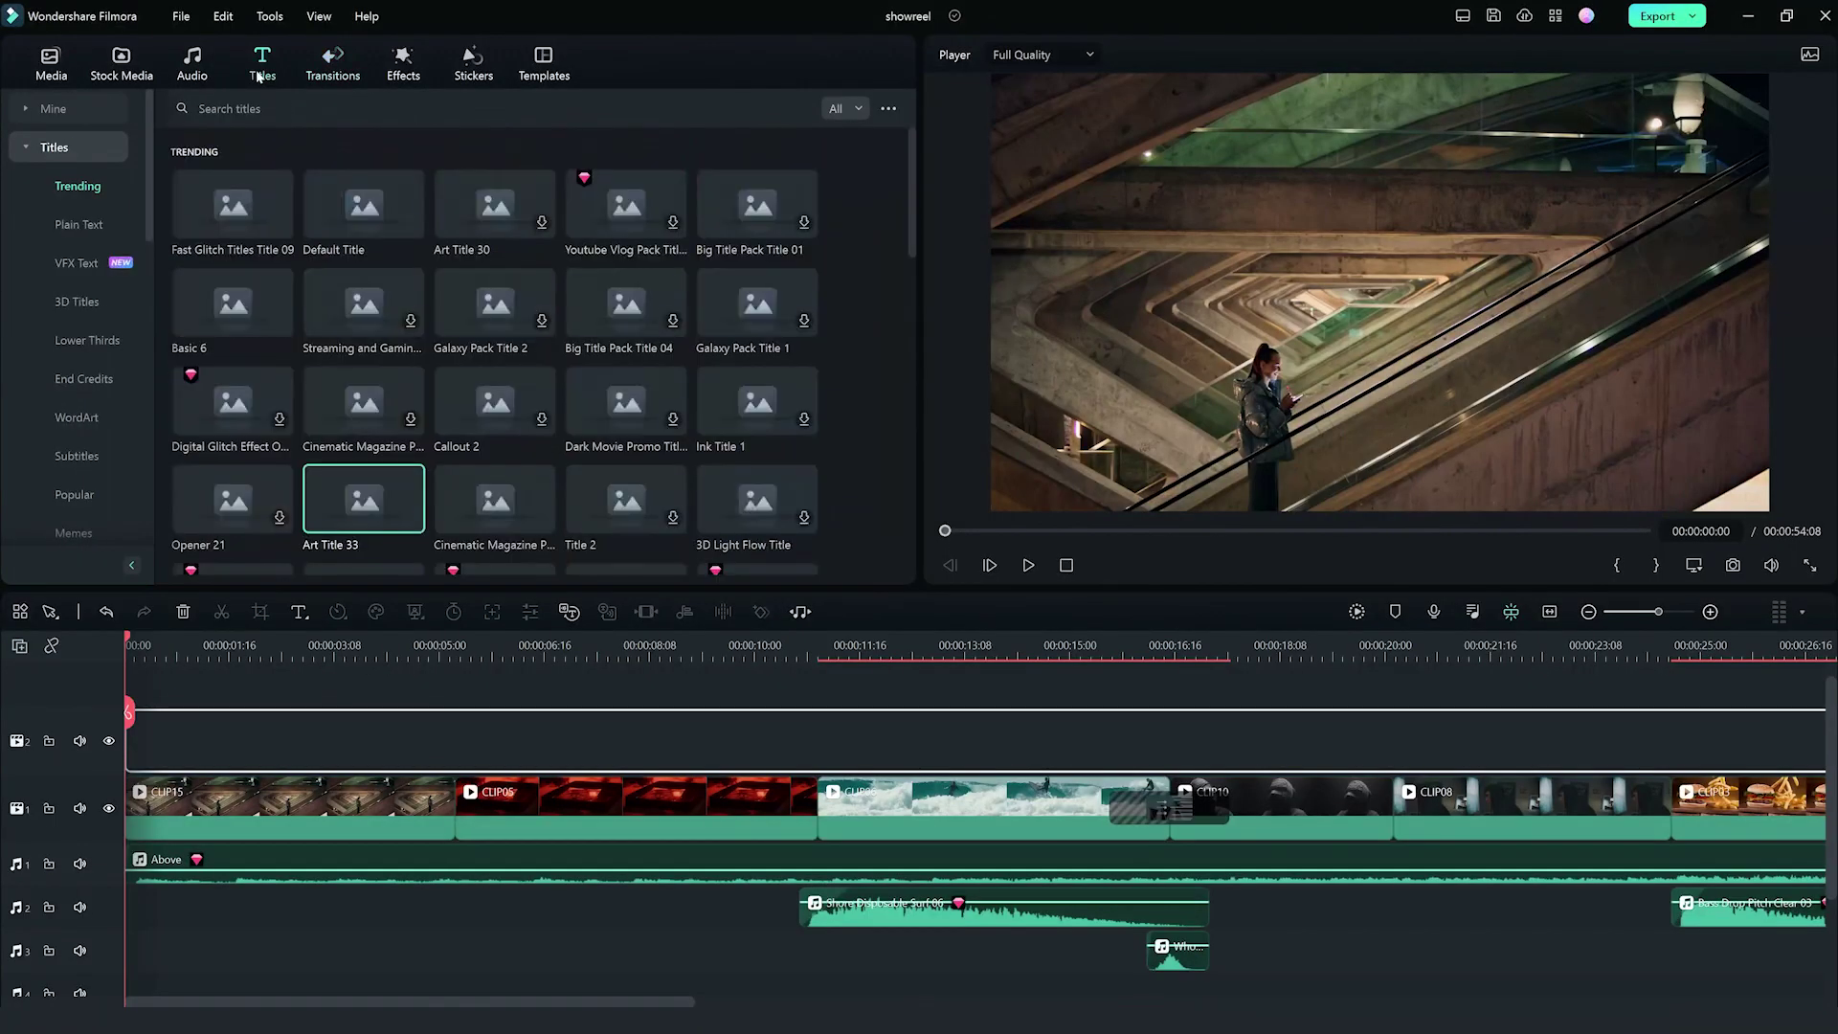
pyautogui.scroll(-3, 88, 380)
pyautogui.click(88, 380)
pyautogui.click(734, 201)
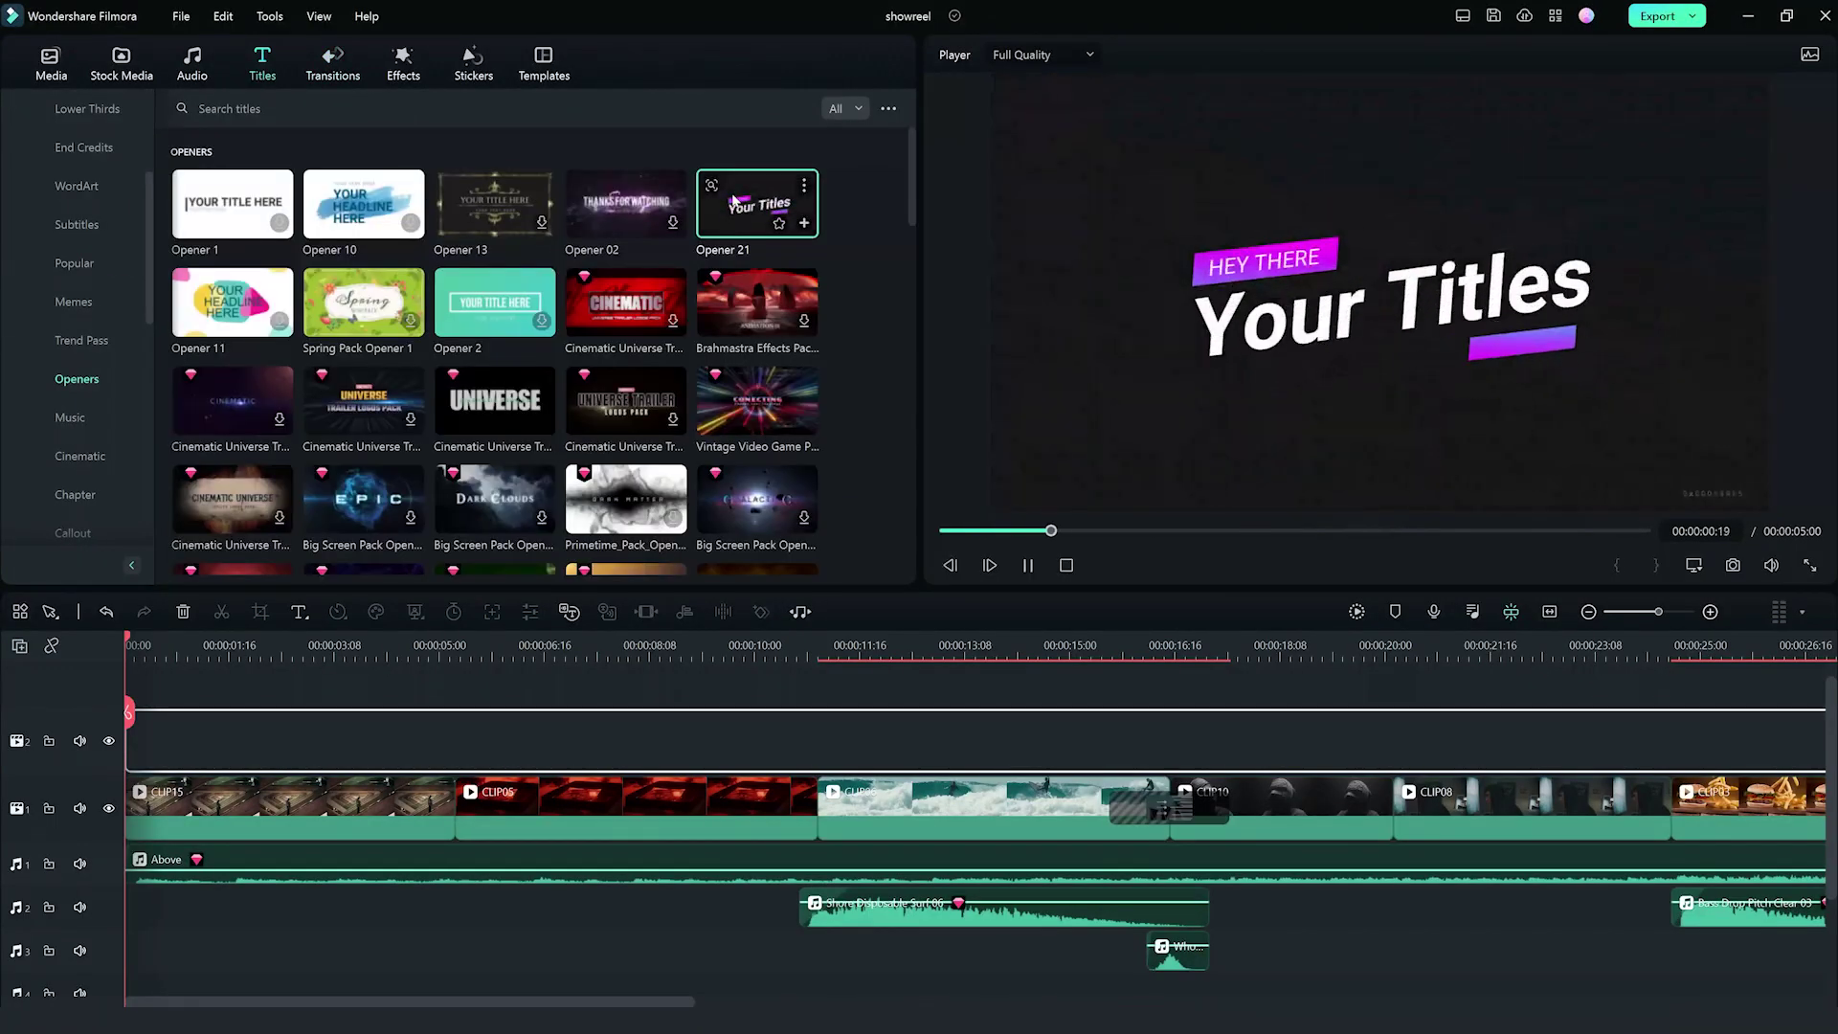
pyautogui.scroll(-10, 731, 192)
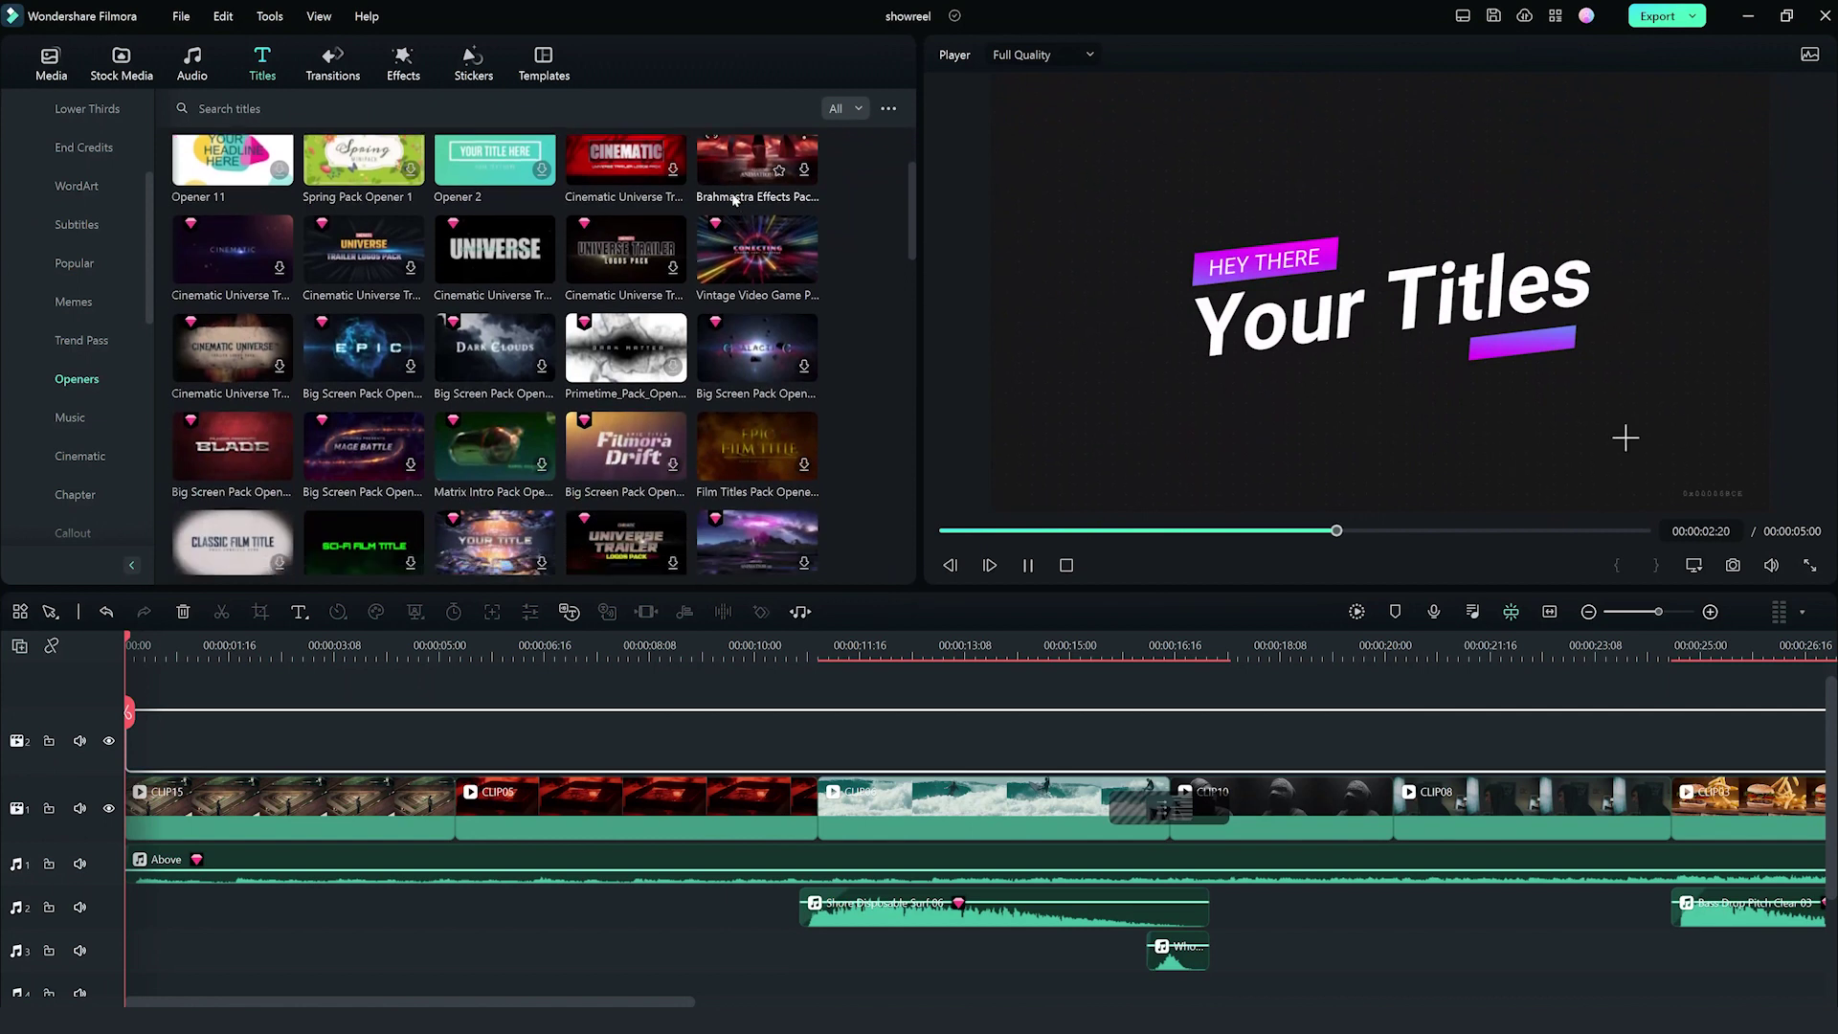
pyautogui.click(233, 432)
pyautogui.moveTo(232, 433); pyautogui.dragTo(134, 761)
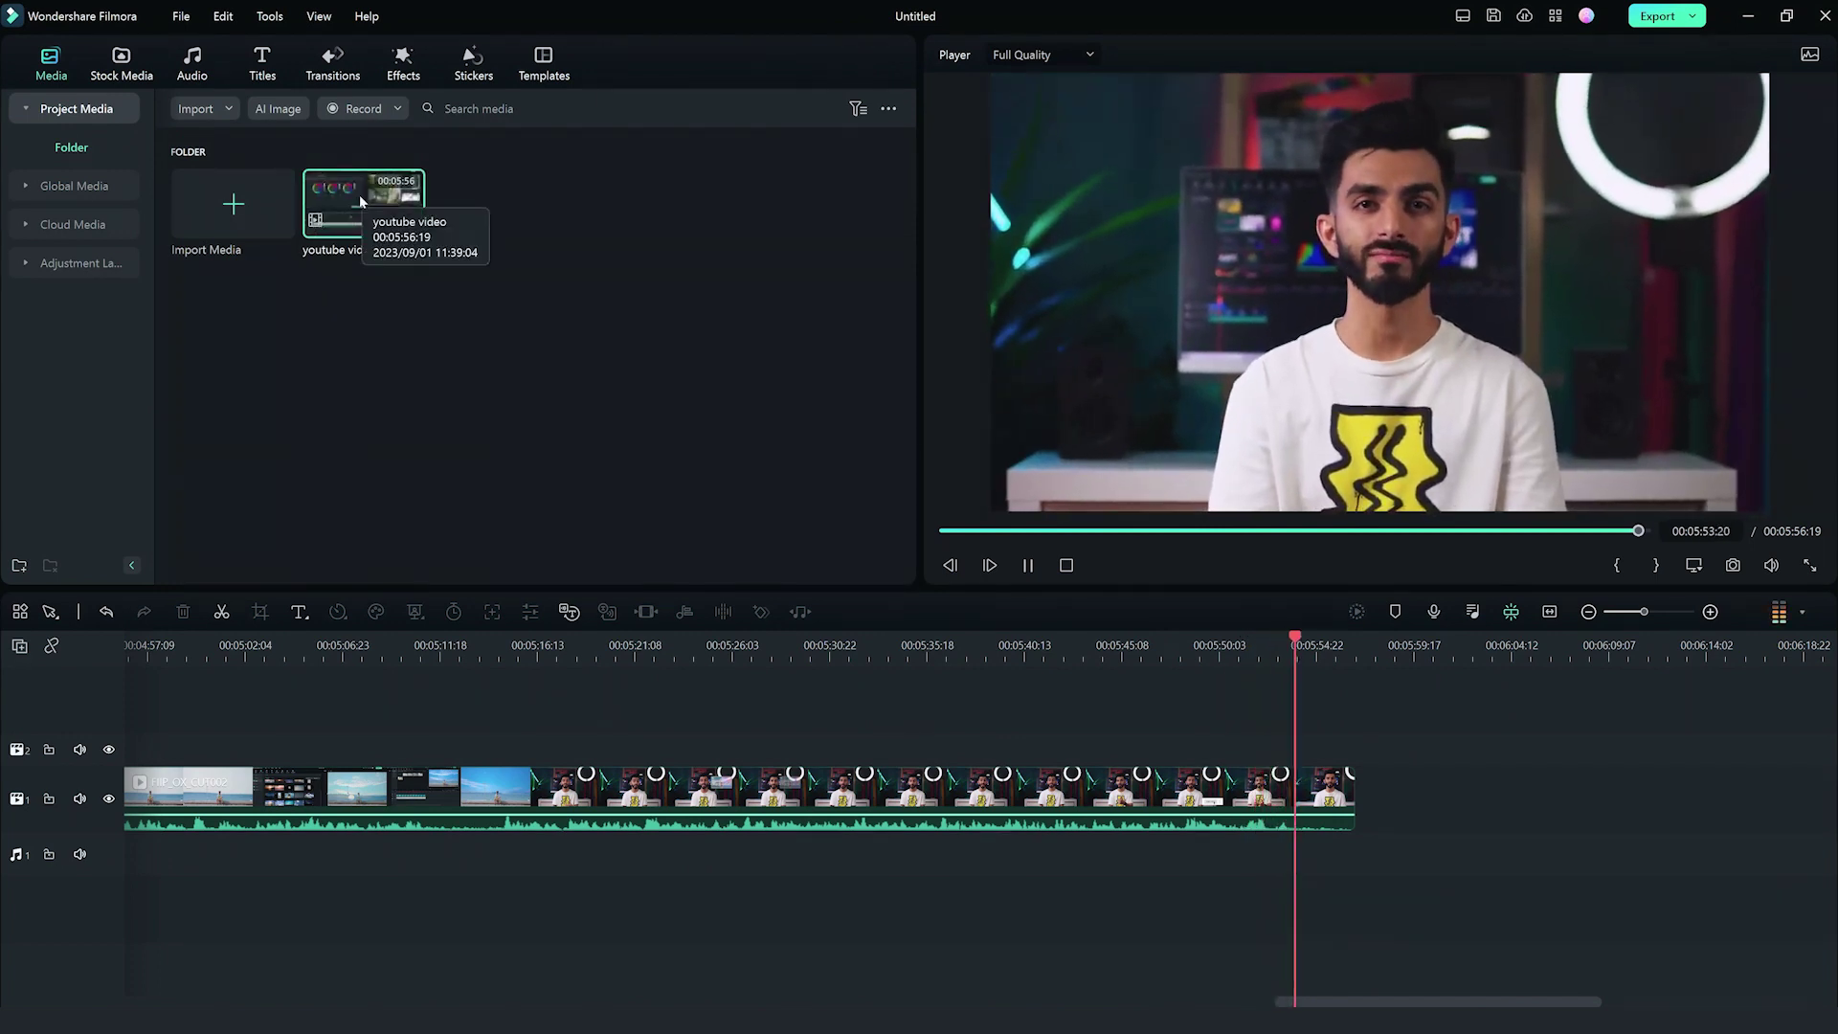
# - Drag a Creative Youtube End Screen template onto track 2 right after the last clip
pyautogui.click(263, 65)
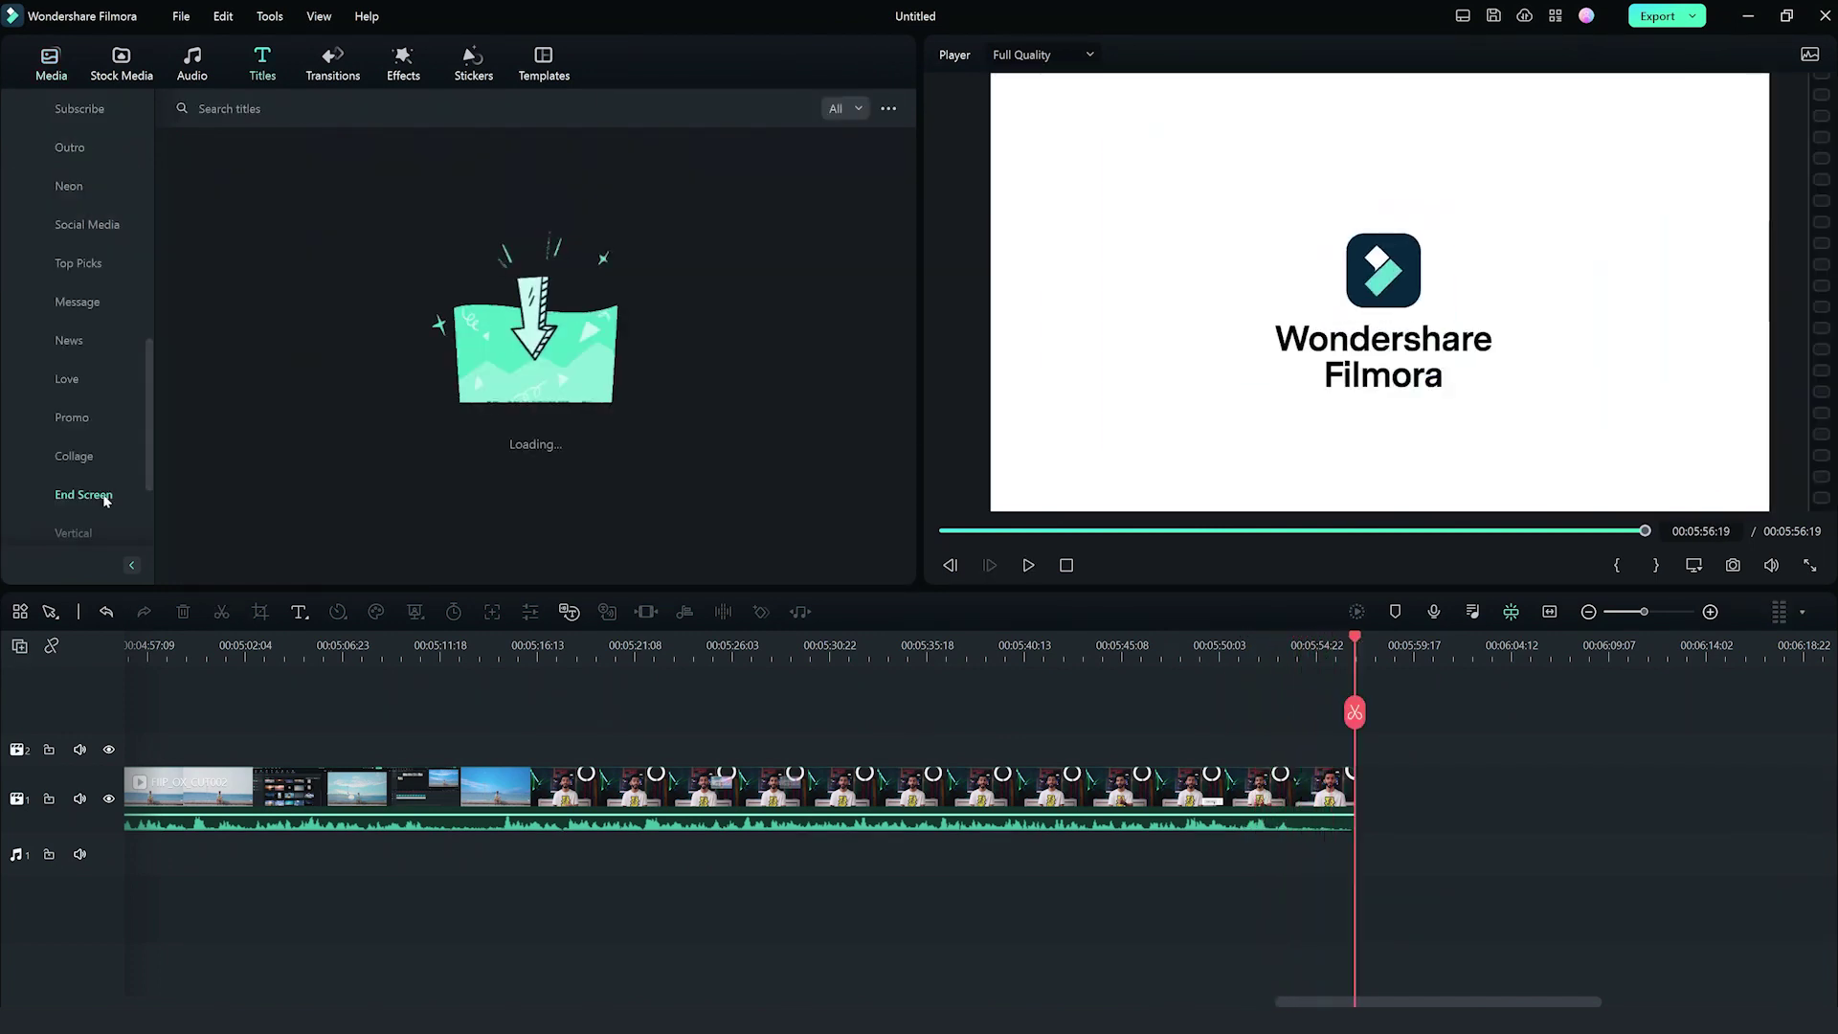
pyautogui.scroll(-10, 383, 287)
pyautogui.moveTo(512, 268); pyautogui.dragTo(533, 321)
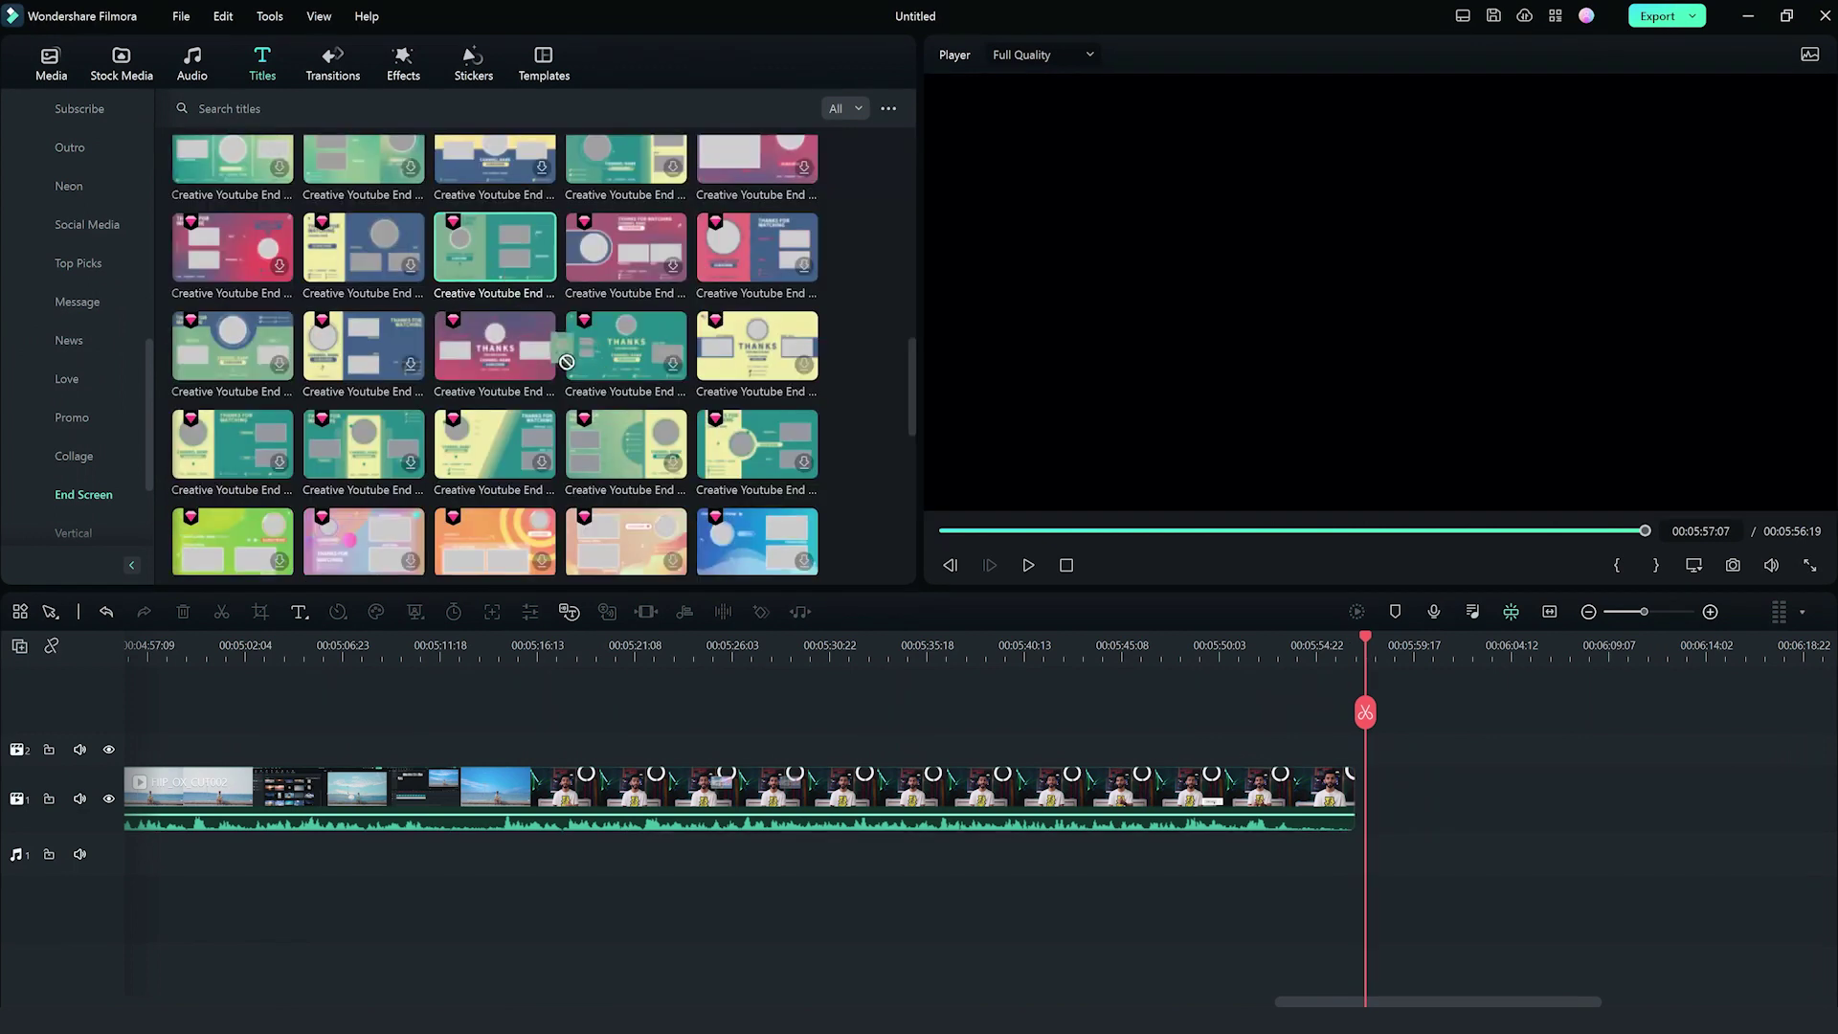
pyautogui.moveTo(1312, 744); pyautogui.dragTo(1359, 748)
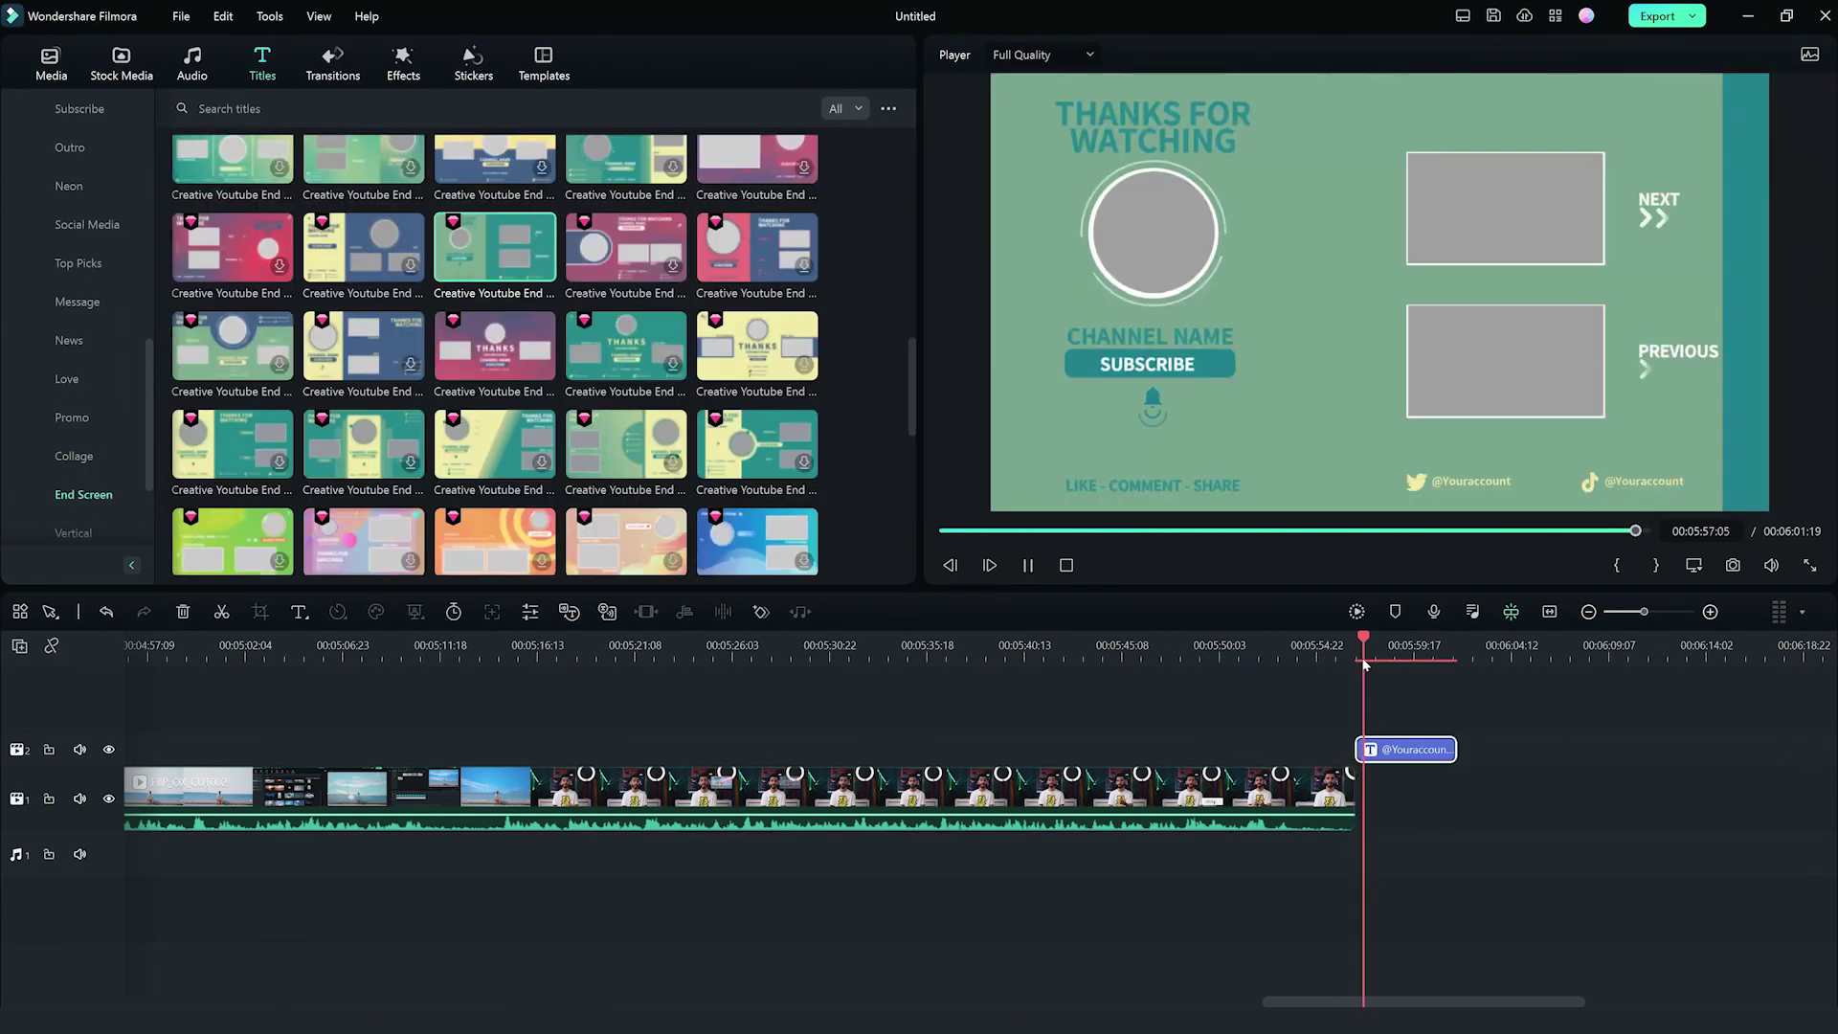